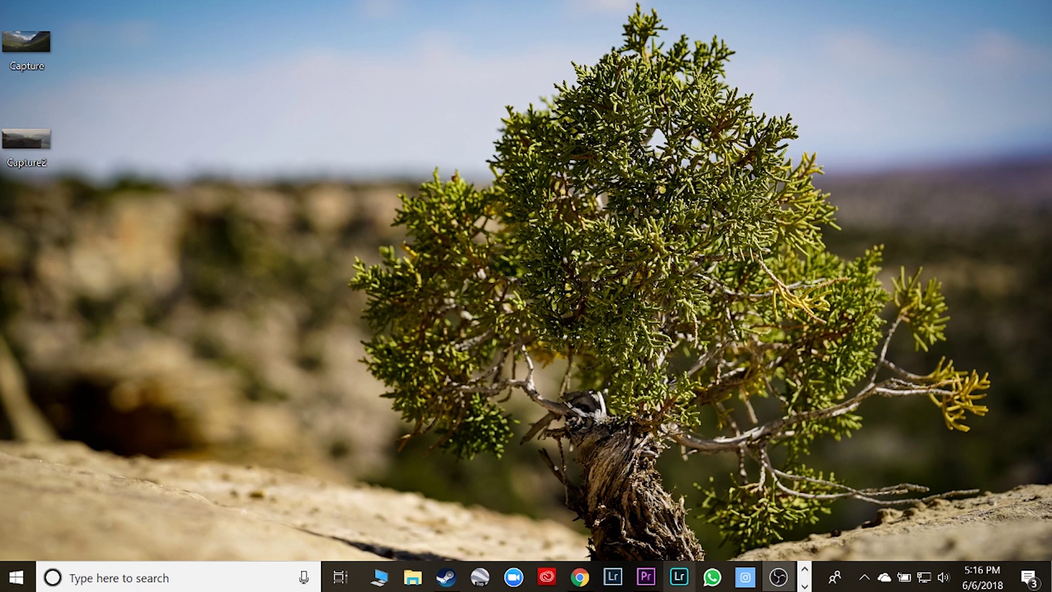
# Restore the Premiere Pro multi-camera project window from the taskbar
pyautogui.moveTo(646, 587)
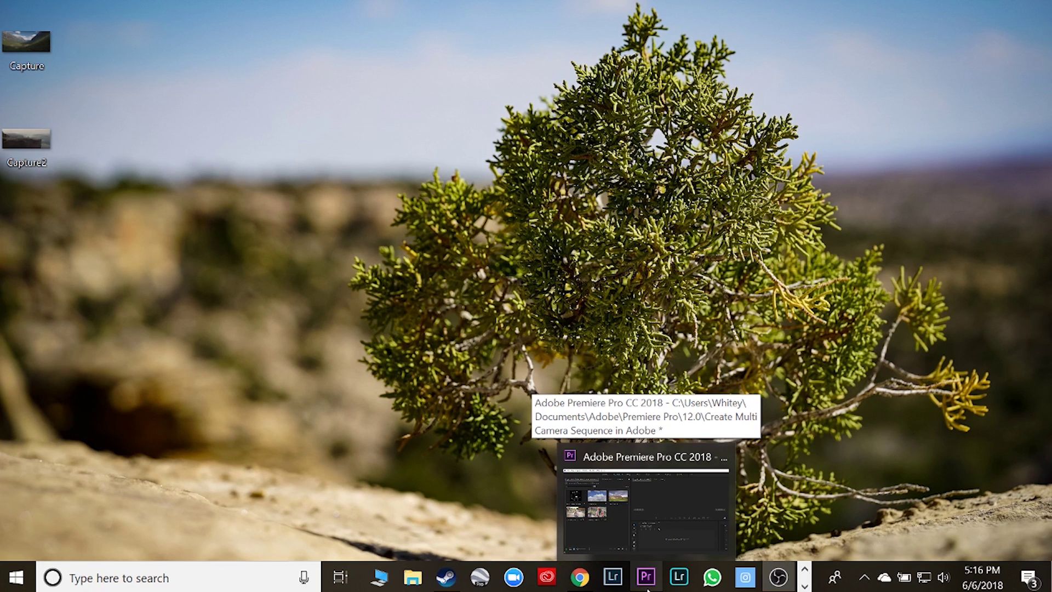
pyautogui.click(648, 588)
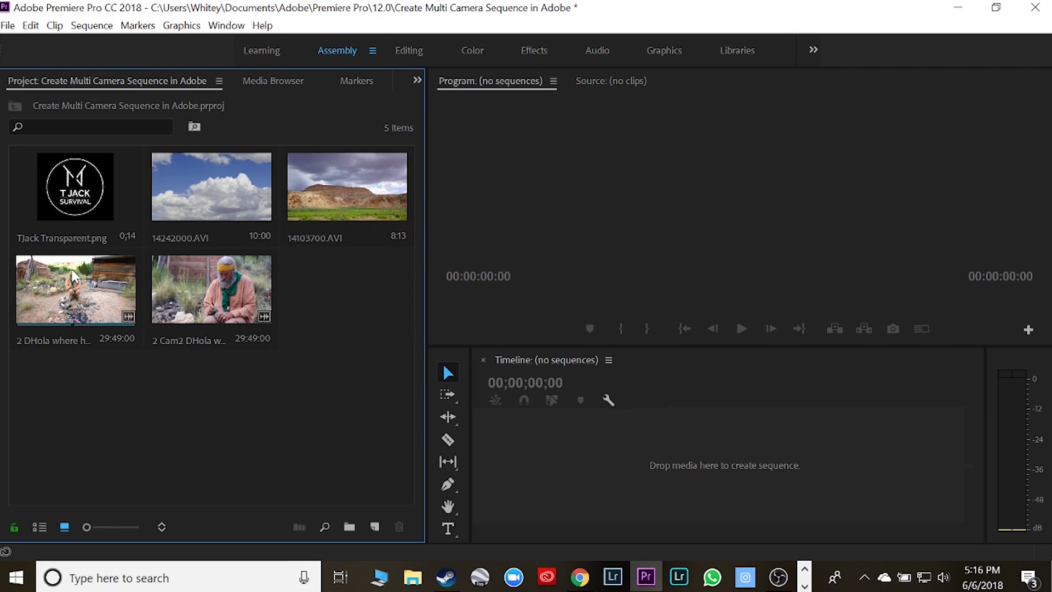
# Play the first DHola camera clip, then the Cam2 clip, in the Source monitor
pyautogui.doubleClick(75, 296)
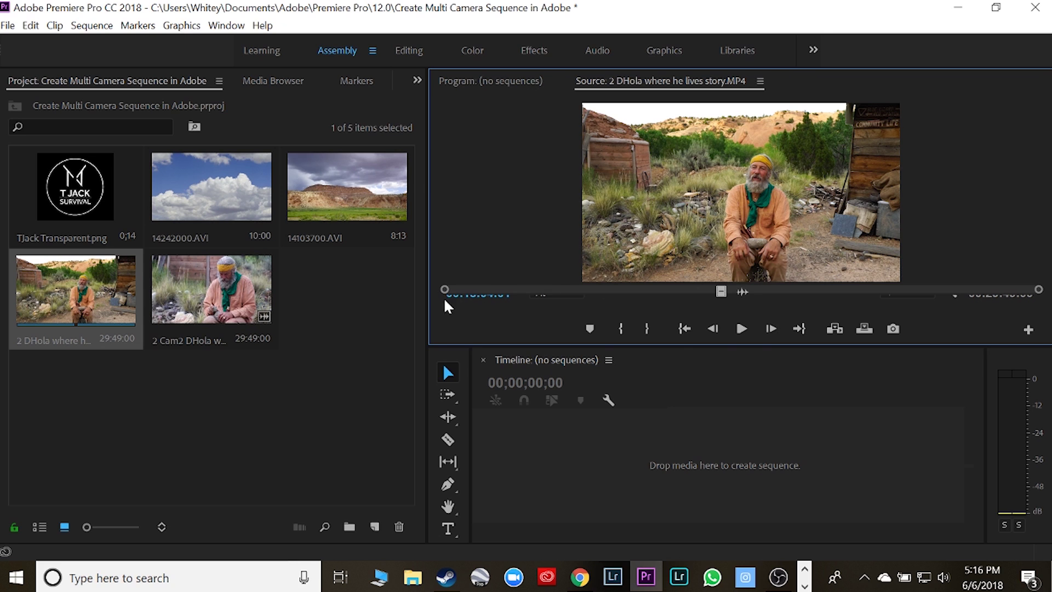
pyautogui.click(745, 329)
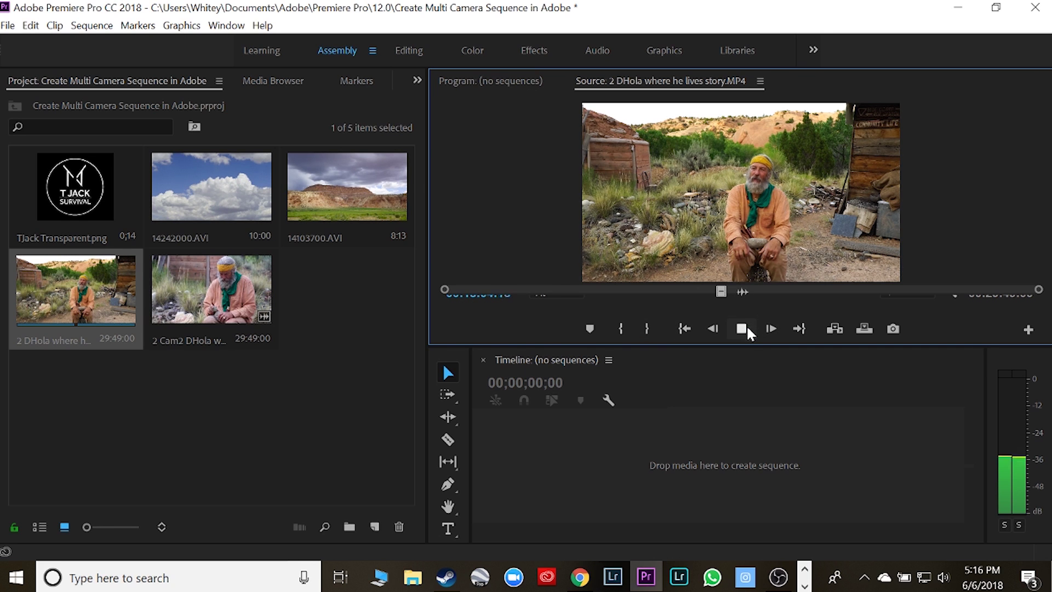
pyautogui.click(744, 330)
pyautogui.doubleClick(234, 292)
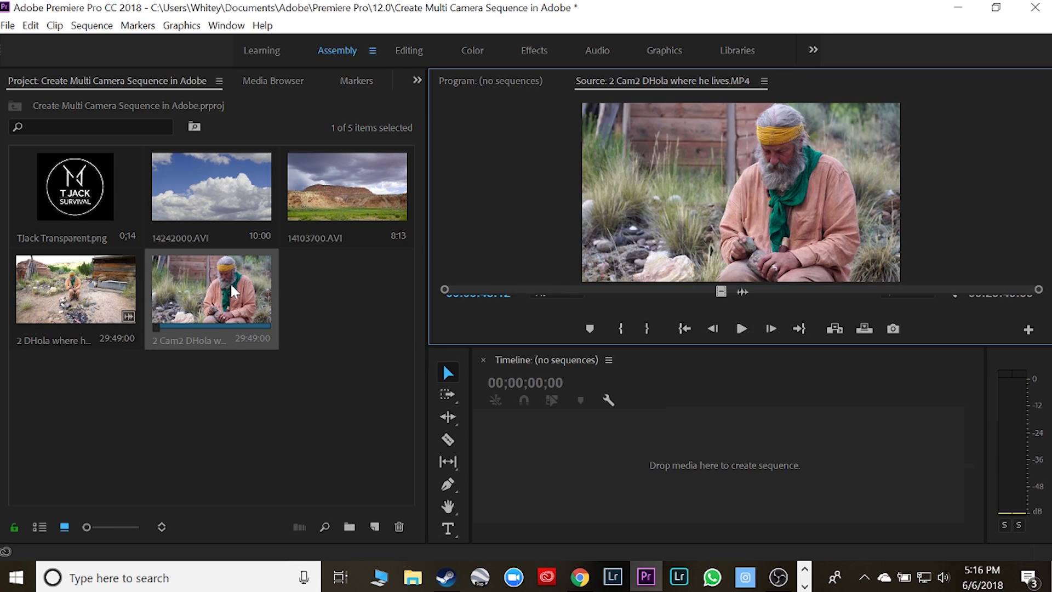
pyautogui.click(743, 331)
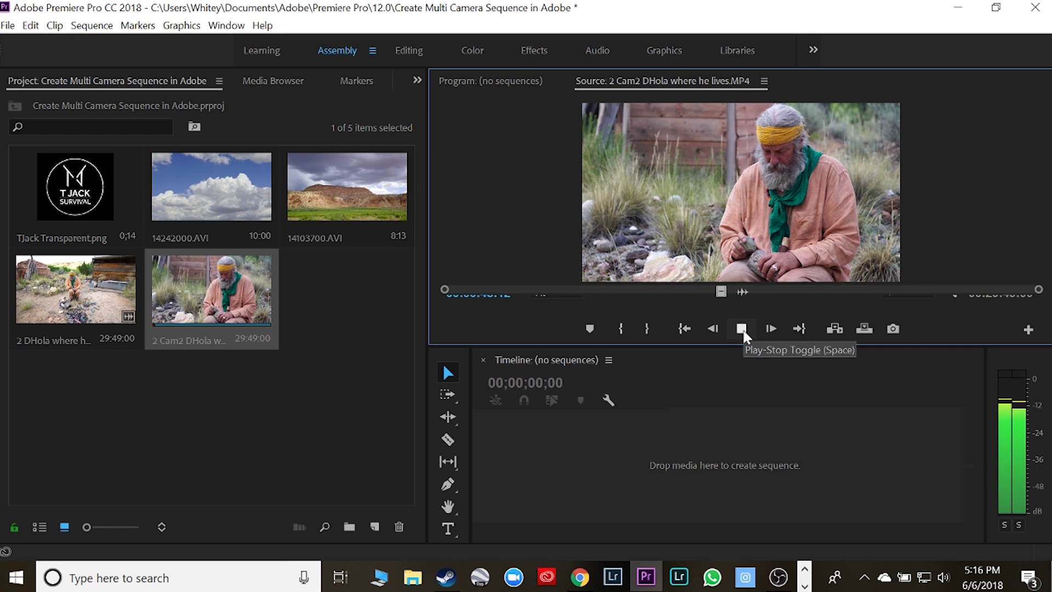
pyautogui.click(744, 336)
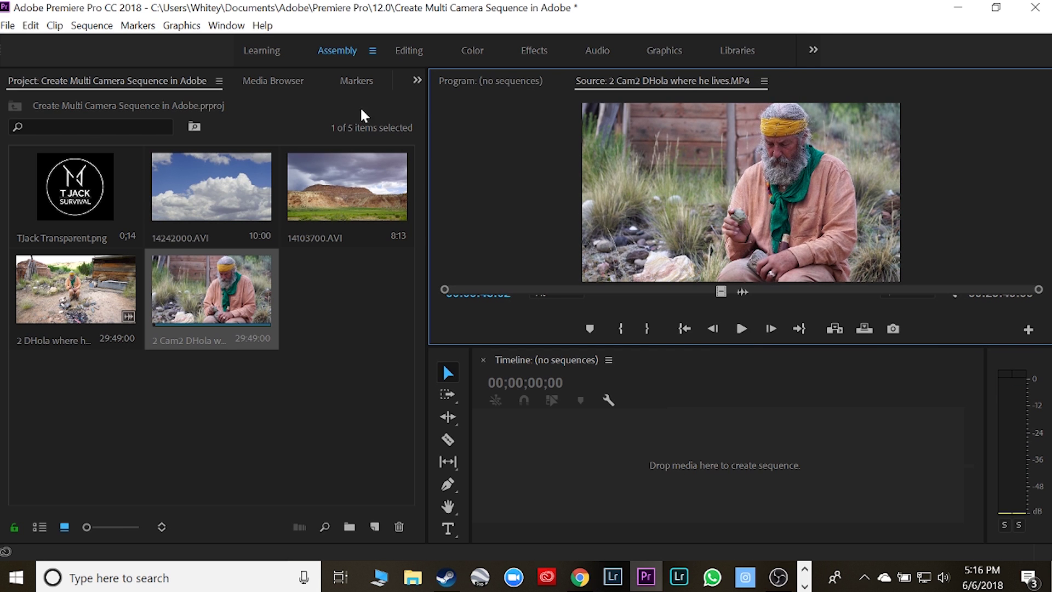
# Switch to the Editing workspace and dock the floating project bin back into the layout
pyautogui.click(409, 50)
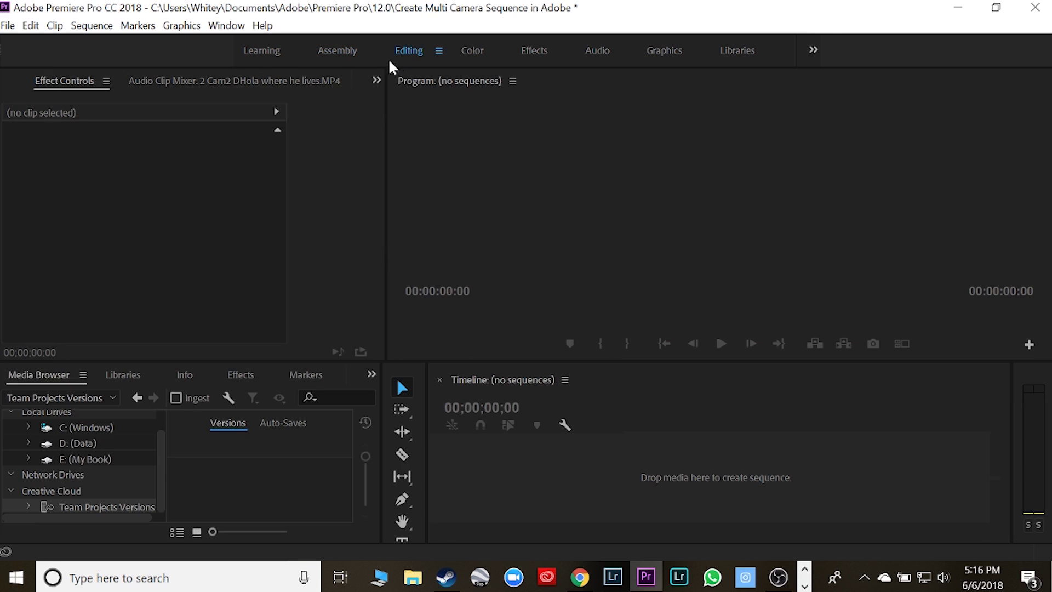
pyautogui.click(334, 55)
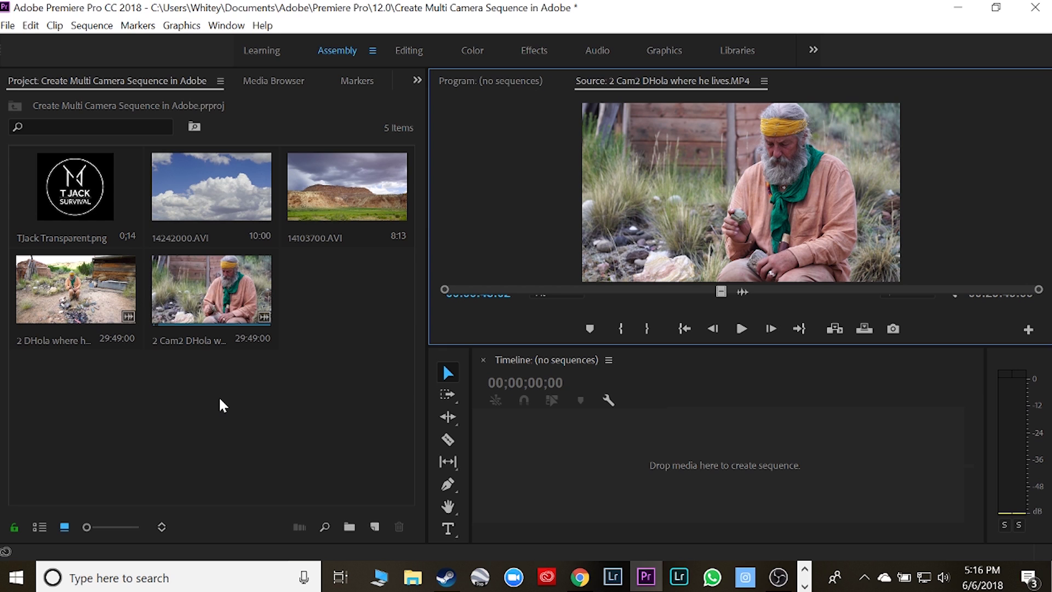
pyautogui.click(409, 48)
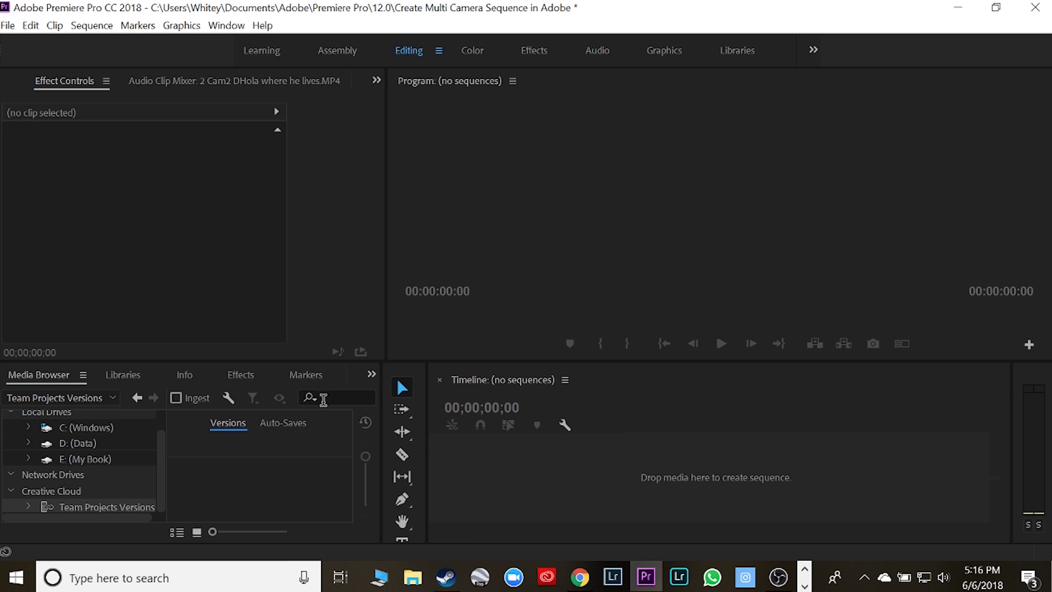
pyautogui.moveTo(192, 174); pyautogui.dragTo(711, 107)
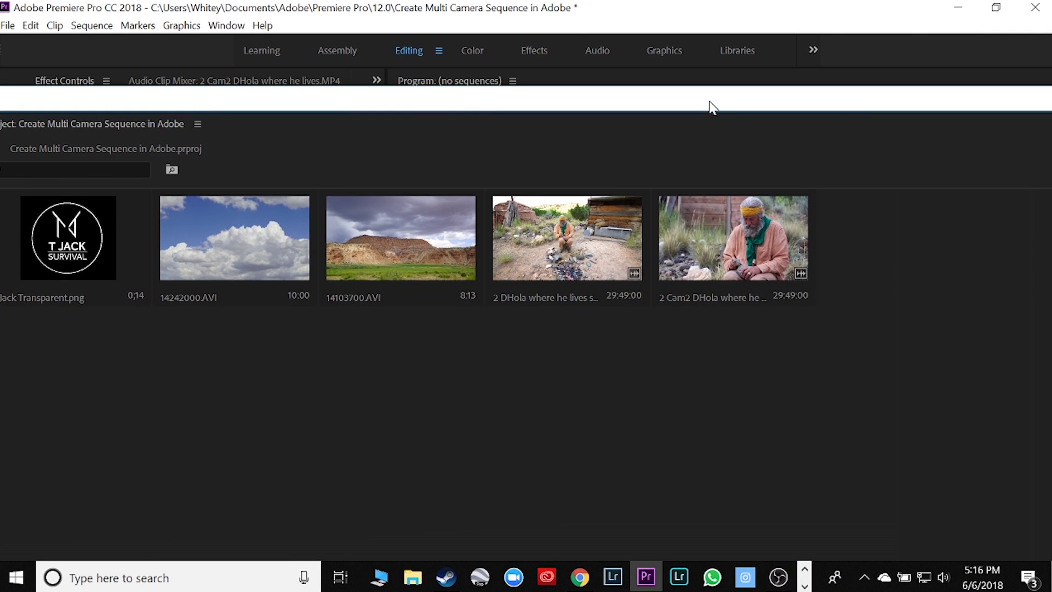
pyautogui.moveTo(711, 107); pyautogui.dragTo(401, 205)
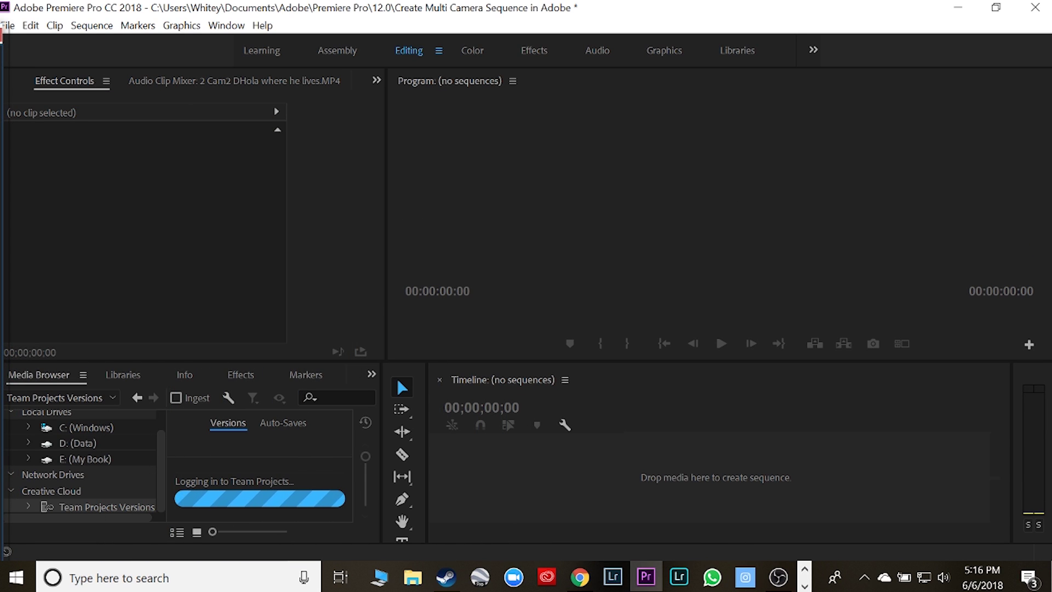
# Play the loaded clip briefly, then maximize the project bin to show all five clips
pyautogui.click(191, 344)
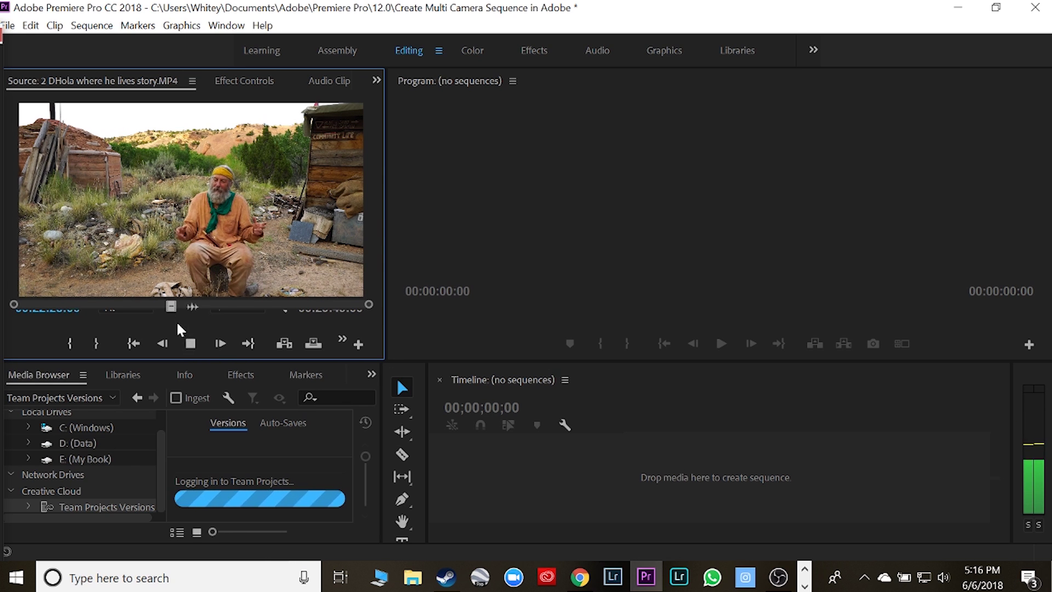
pyautogui.click(190, 344)
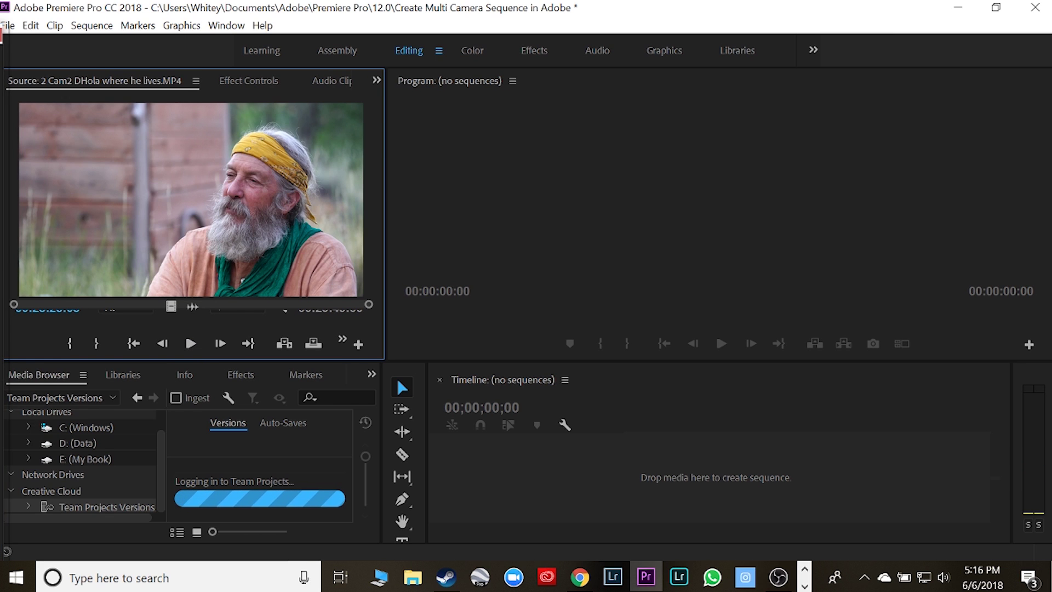
pyautogui.hotkey('shift', '1')
pyautogui.moveTo(710, 100); pyautogui.dragTo(570, 76)
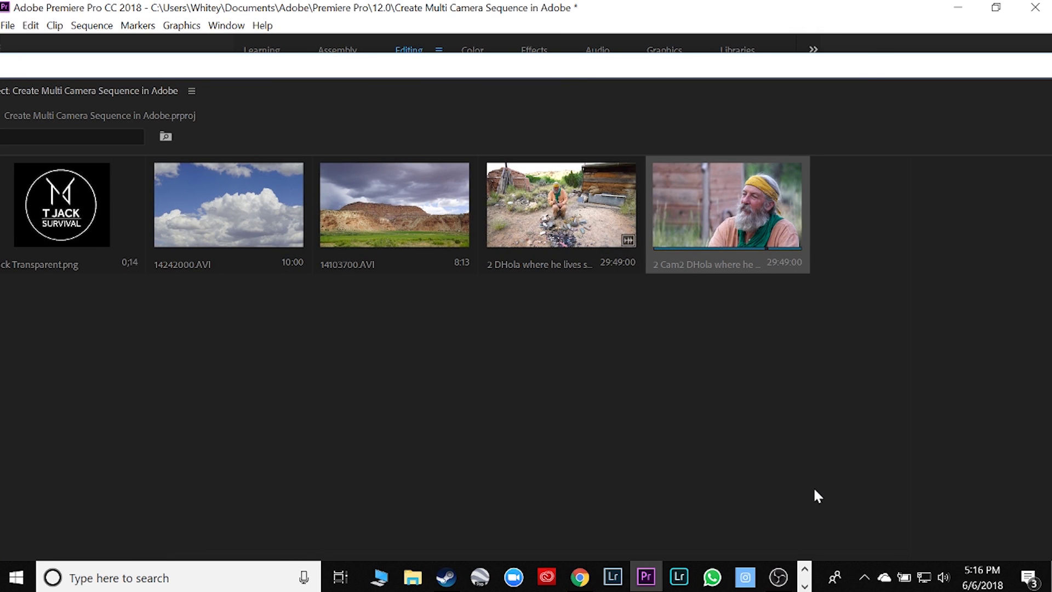
pyautogui.click(806, 442)
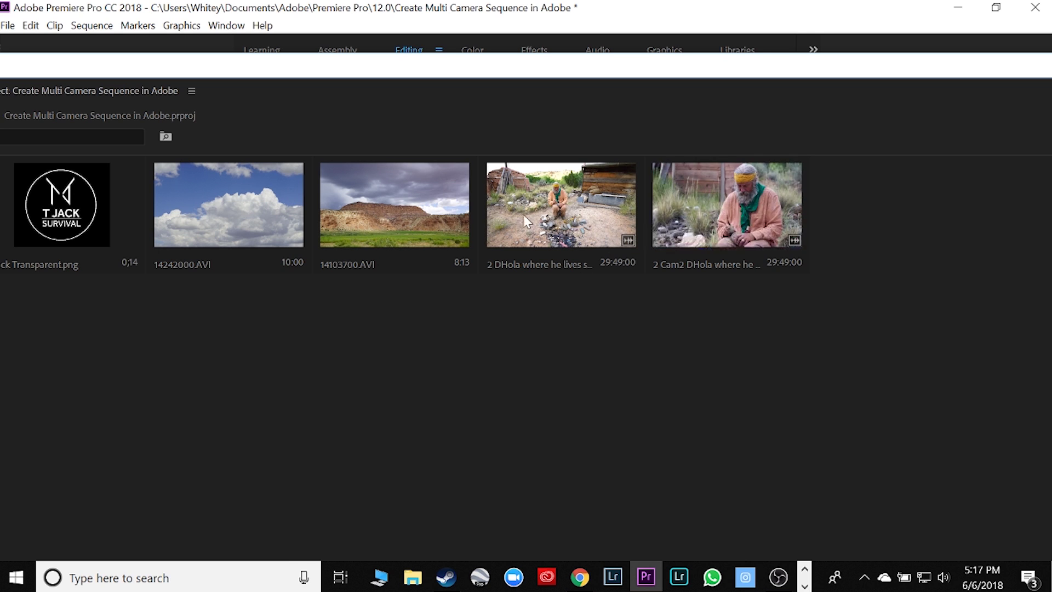
# Select both DHola camera clips and choose Create Multi-Camera Source Sequence for them
pyautogui.click(575, 207)
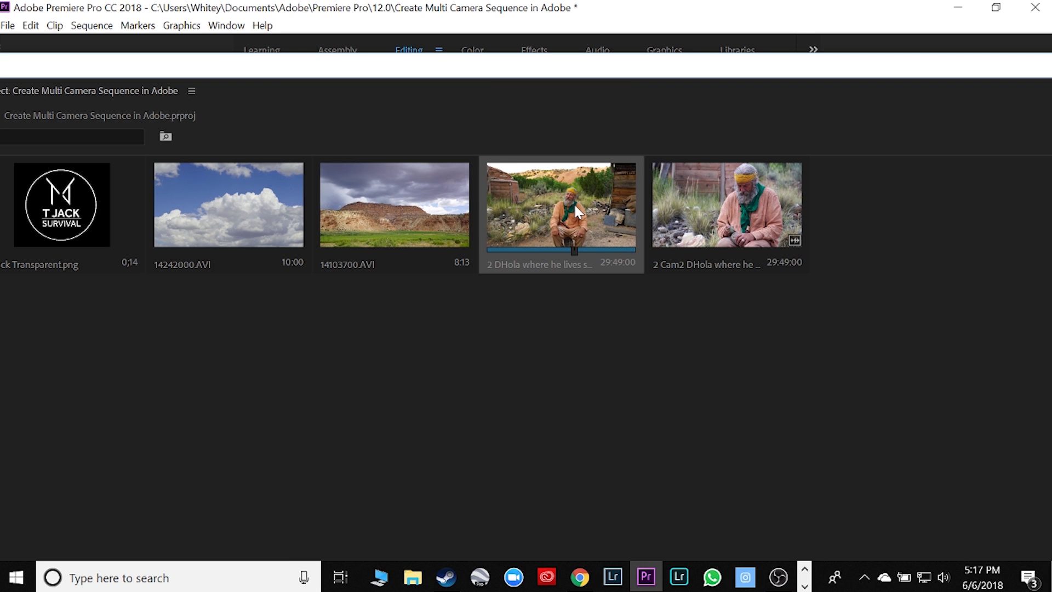
pyautogui.hotkey('ctrl', 'v')
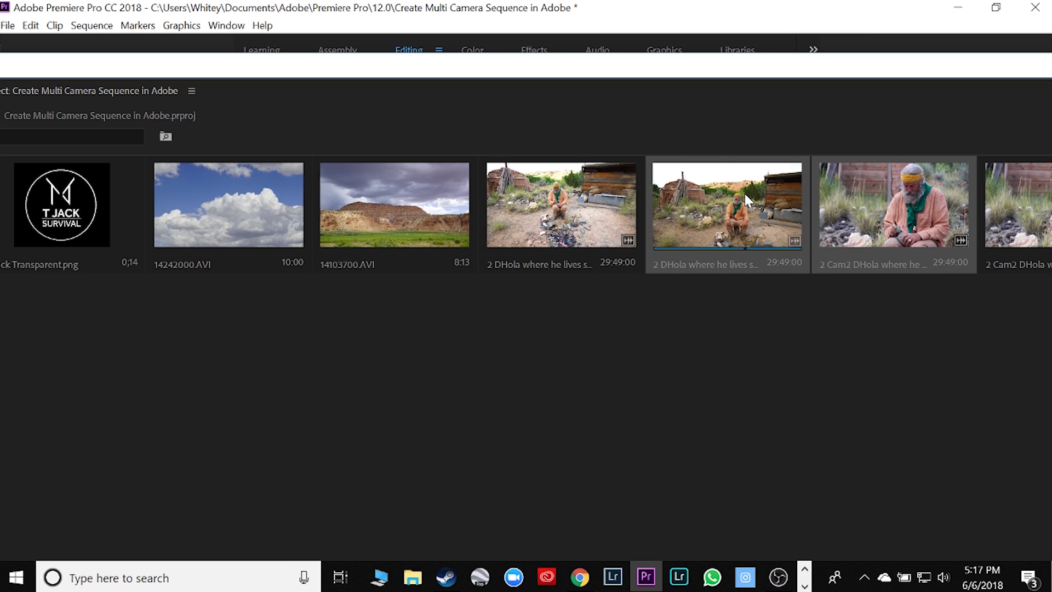
pyautogui.press('Delete')
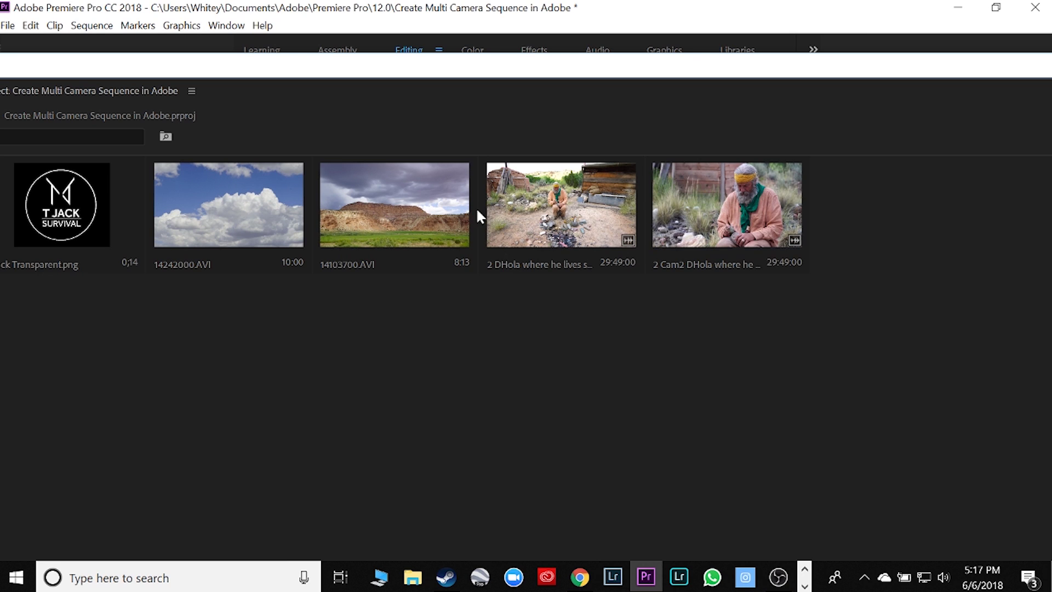
pyautogui.keyDown('shift'); pyautogui.click(719, 207); pyautogui.keyUp('shift')
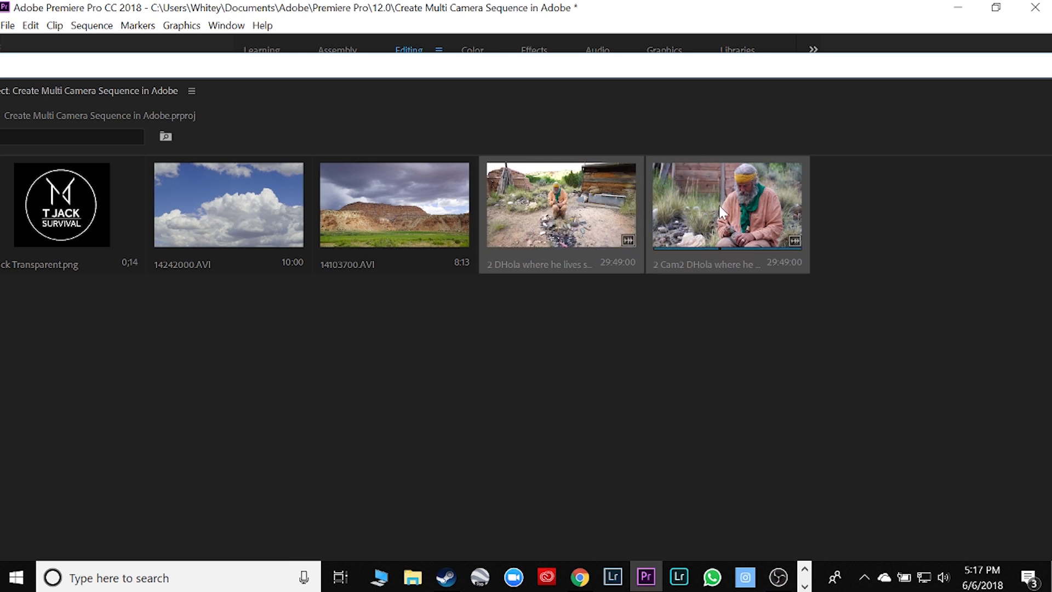
pyautogui.rightClick(719, 206)
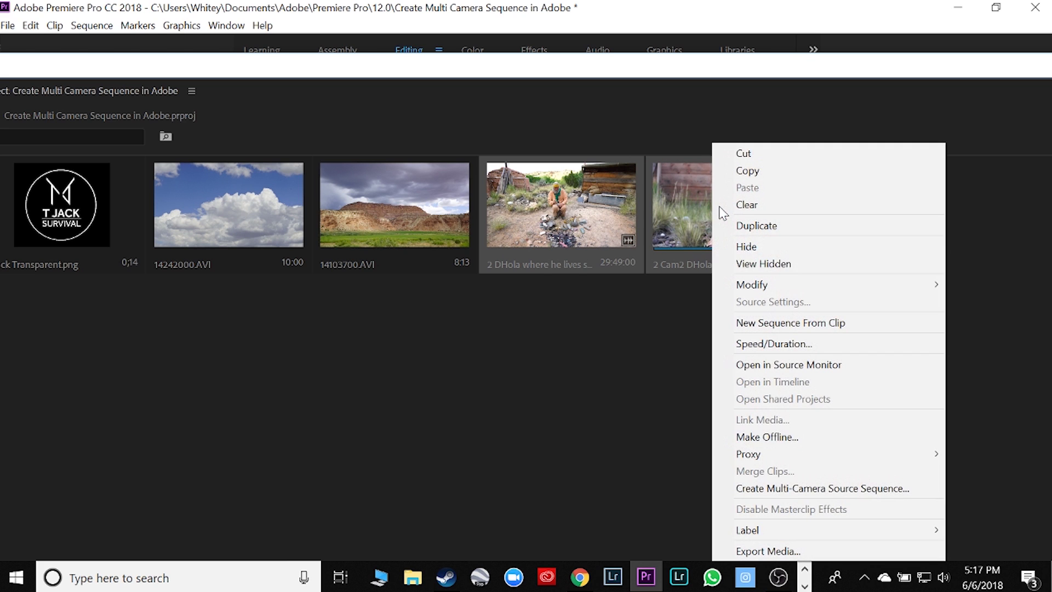
pyautogui.click(784, 487)
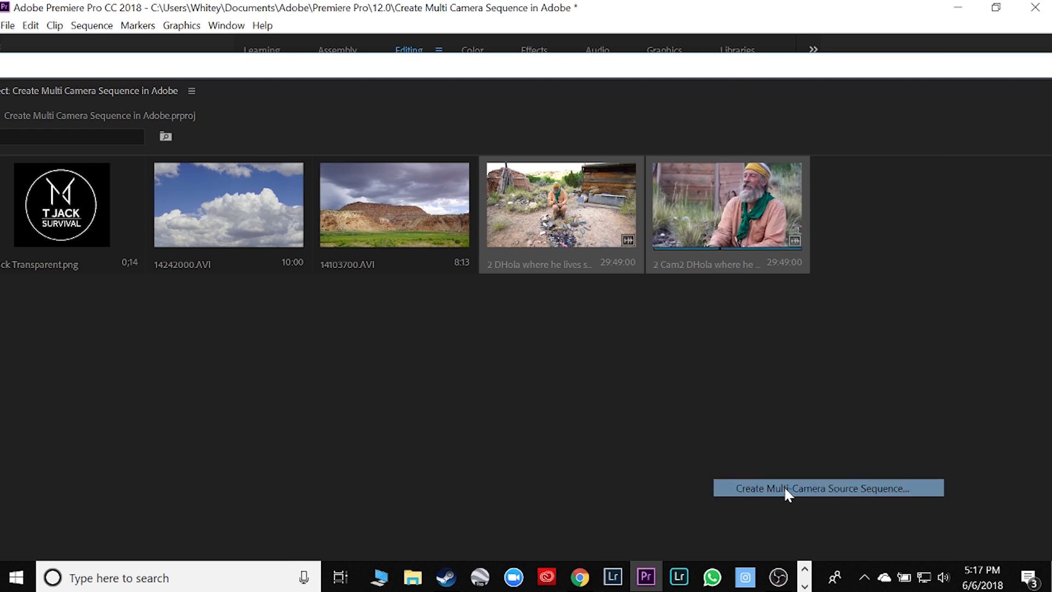
# Create the 'Multicam' source sequence synced by Audio, keeping Camera 1 as the audio source
pyautogui.moveTo(608, 57); pyautogui.dragTo(635, 10)
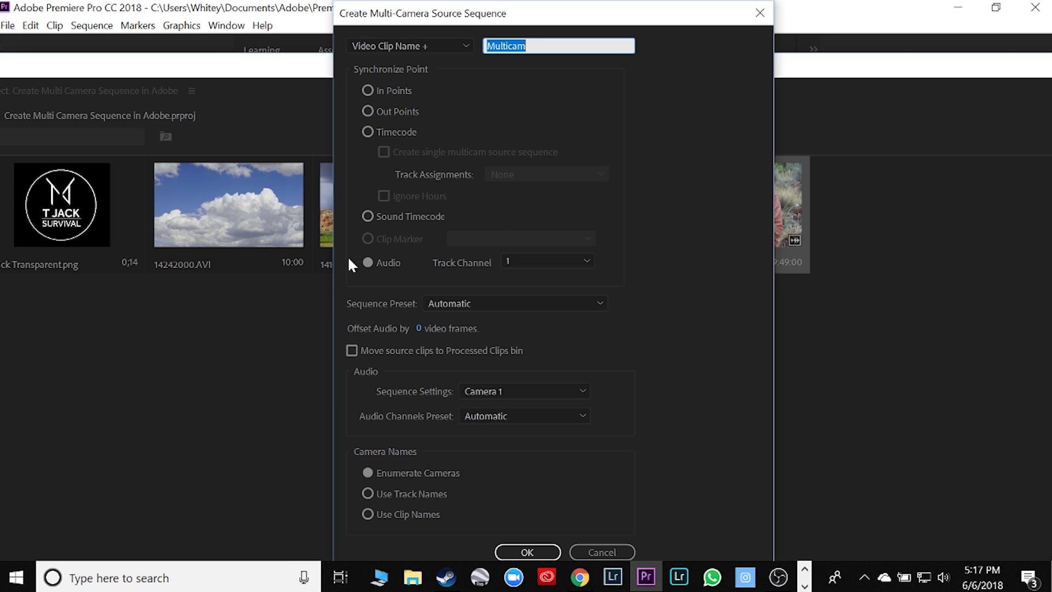
pyautogui.click(582, 390)
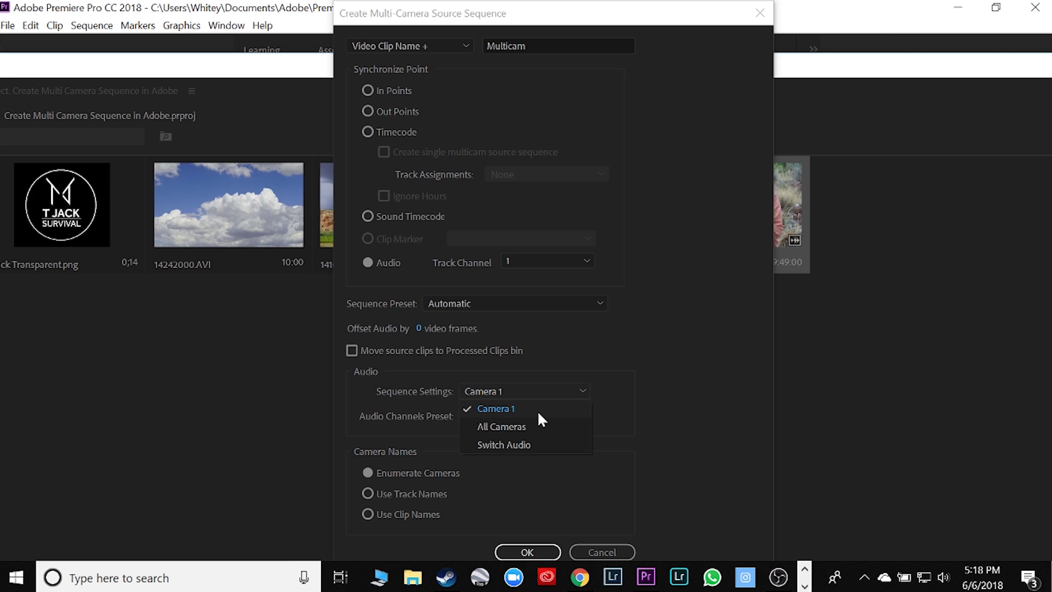
pyautogui.click(692, 411)
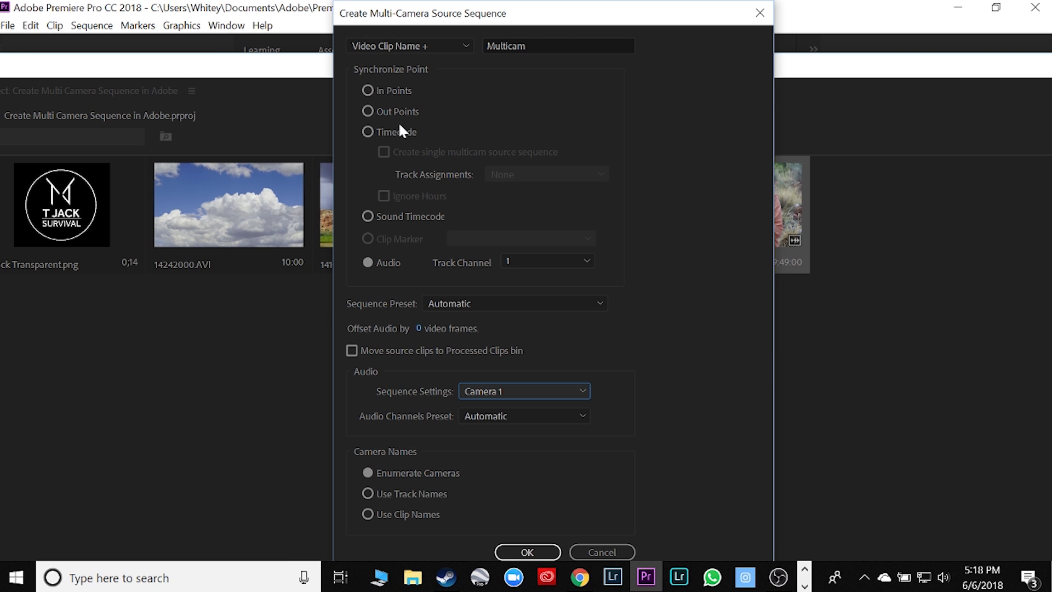
pyautogui.click(543, 551)
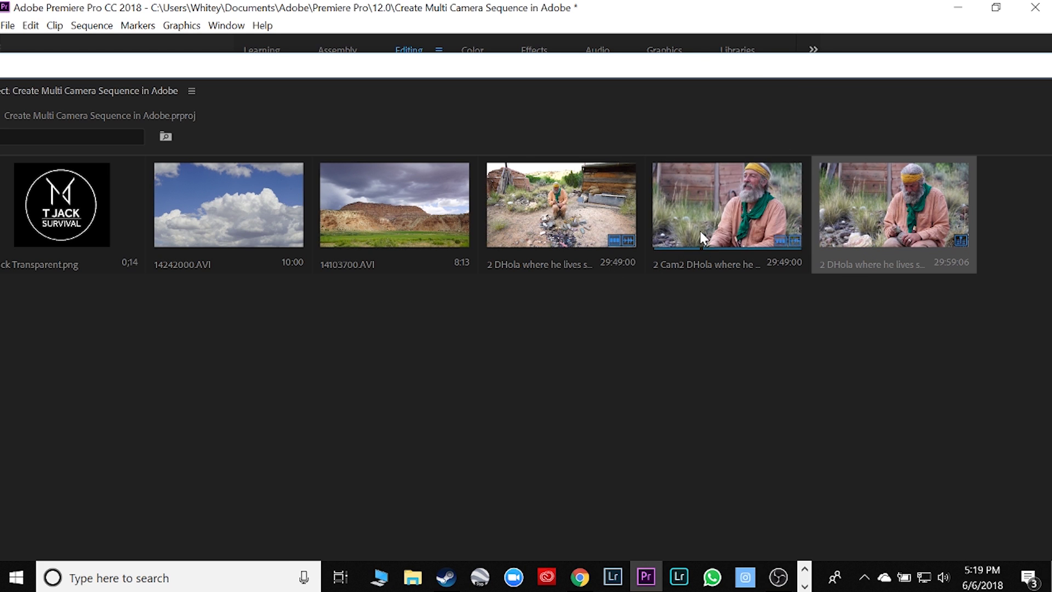
# Restore the panel layout and drag the multicam clip into the empty Timeline as a new sequence
pyautogui.moveTo(879, 252); pyautogui.dragTo(865, 99)
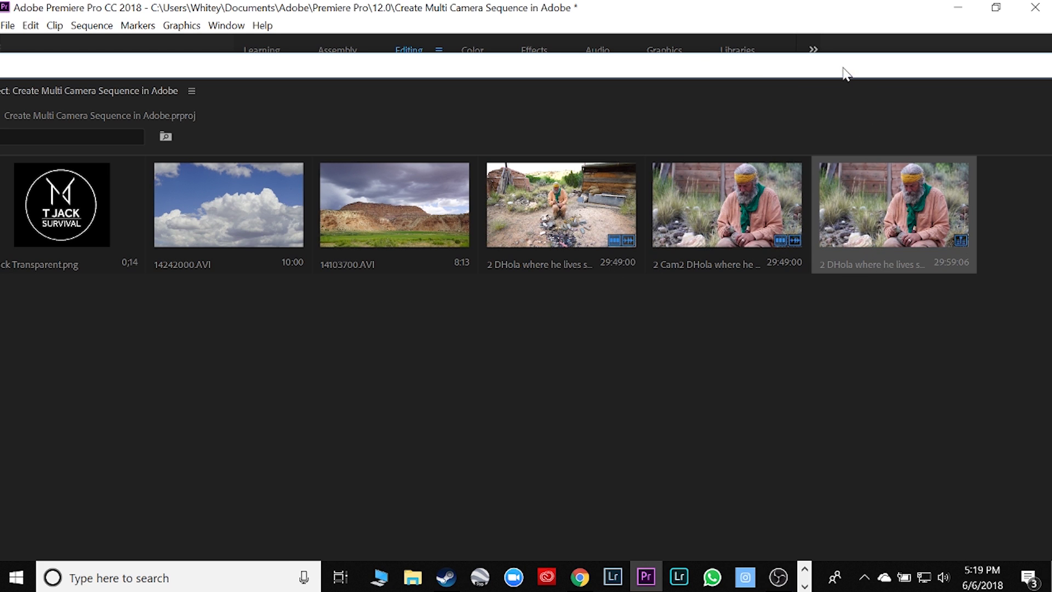
pyautogui.press('`')
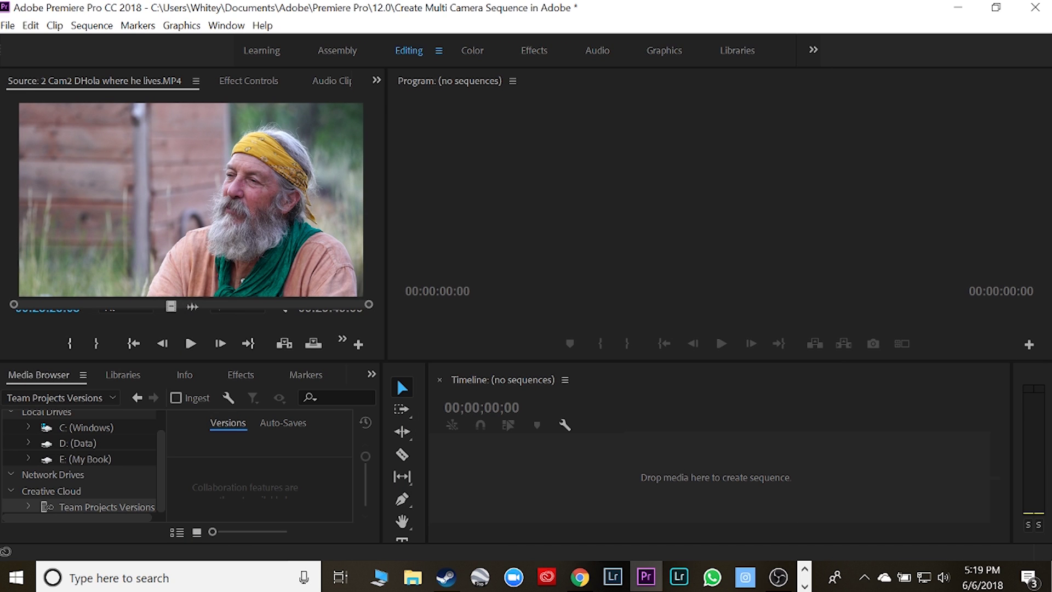
pyautogui.moveTo(267, 290); pyautogui.dragTo(546, 488)
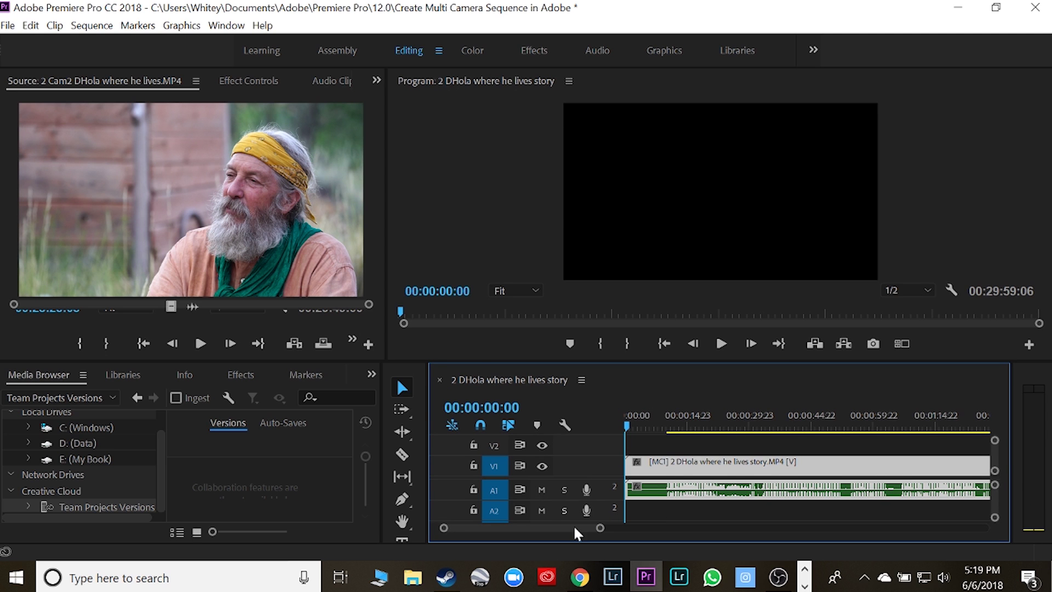
# Return to the Editing workspace and open the Program monitor's Button Editor
pyautogui.click(329, 48)
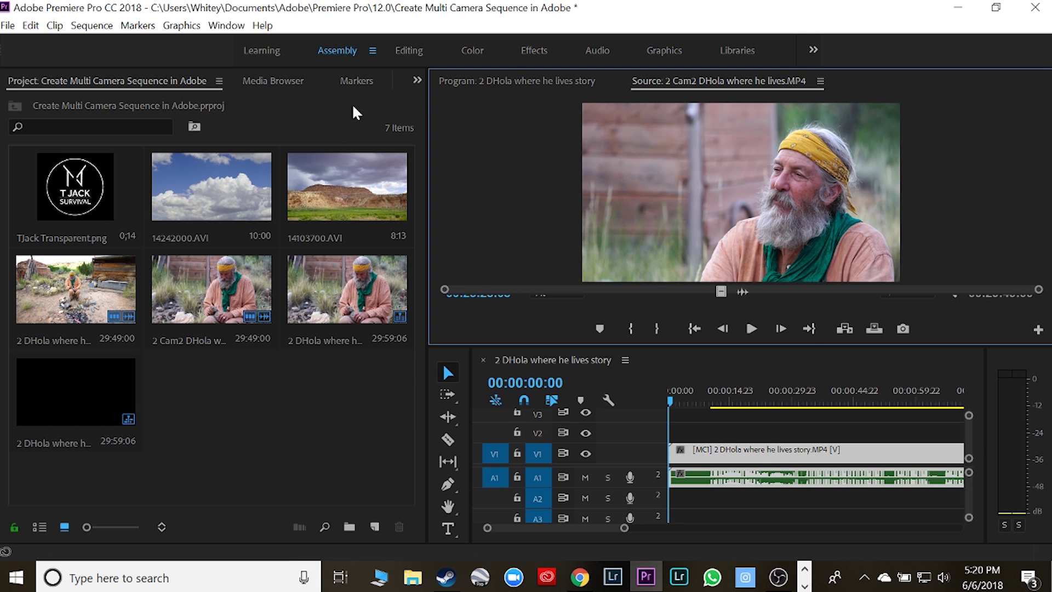
pyautogui.click(407, 54)
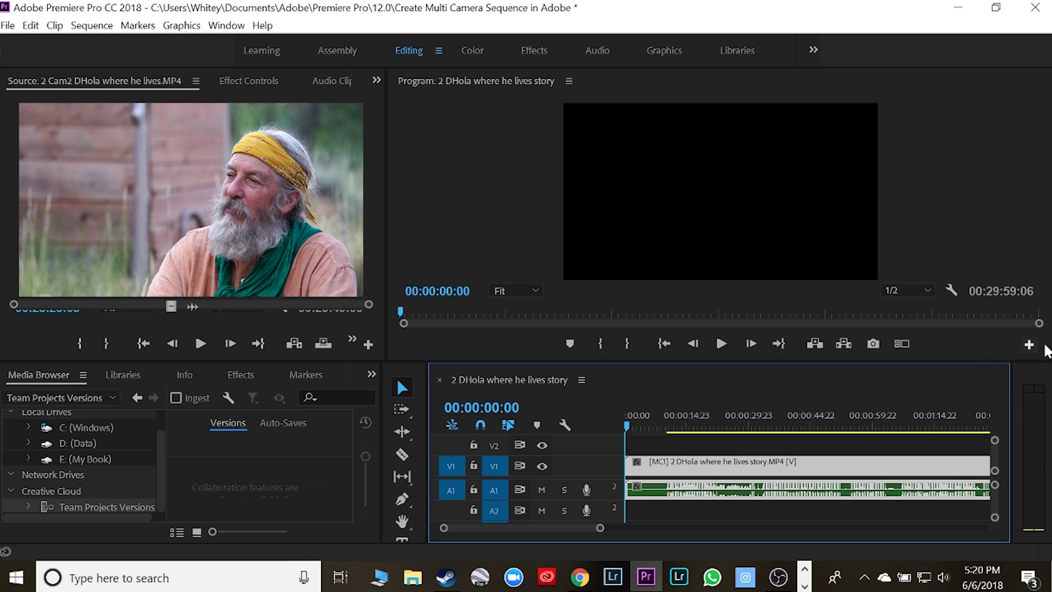
pyautogui.click(1029, 345)
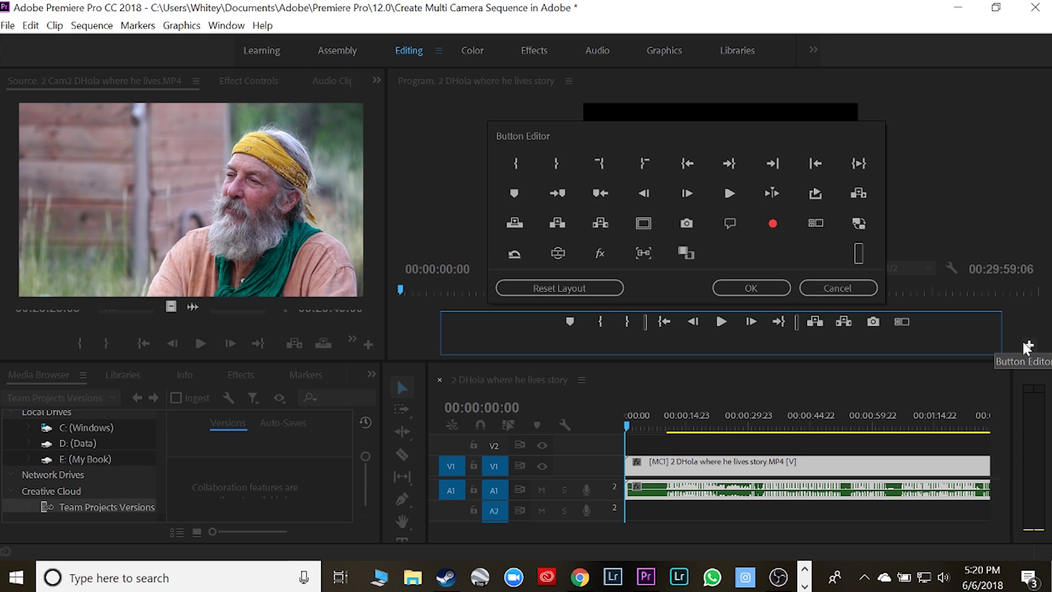
# Cancel the Button Editor, turn on Multi-Camera View, and start sequence playback
pyautogui.click(851, 291)
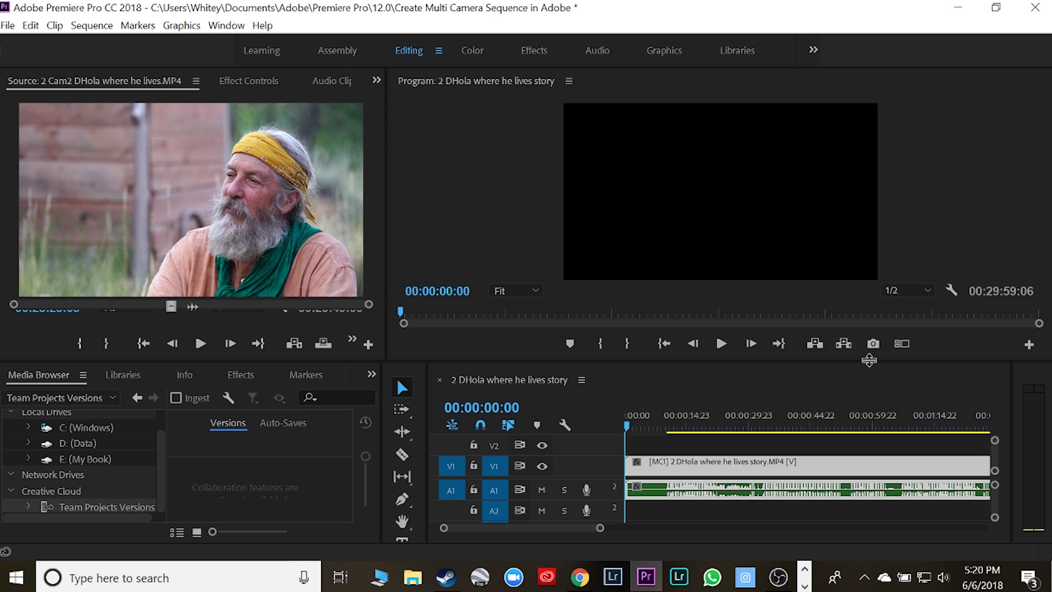
pyautogui.click(628, 433)
pyautogui.click(899, 343)
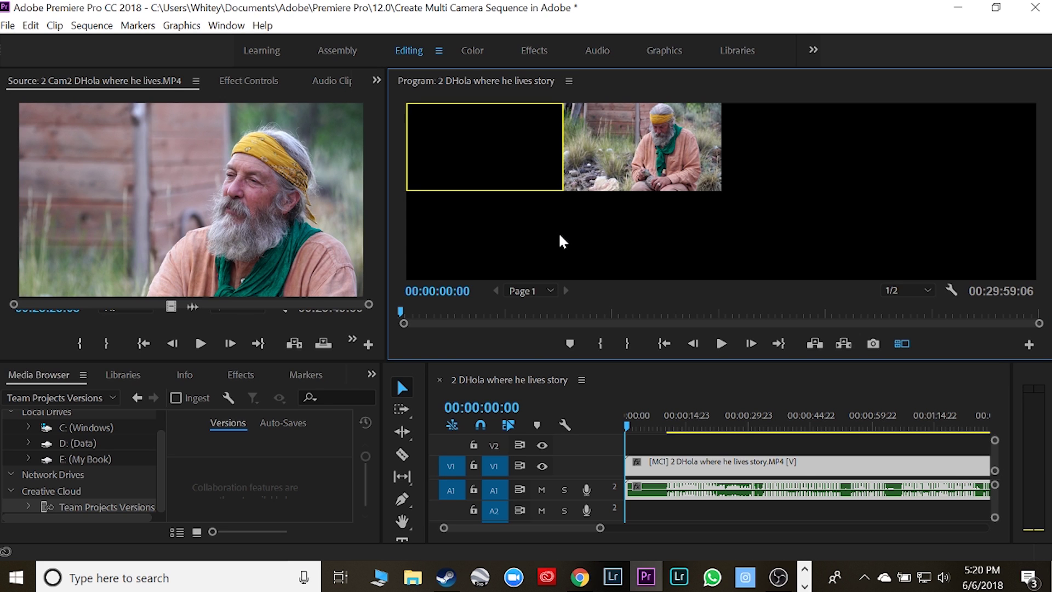
pyautogui.click(724, 343)
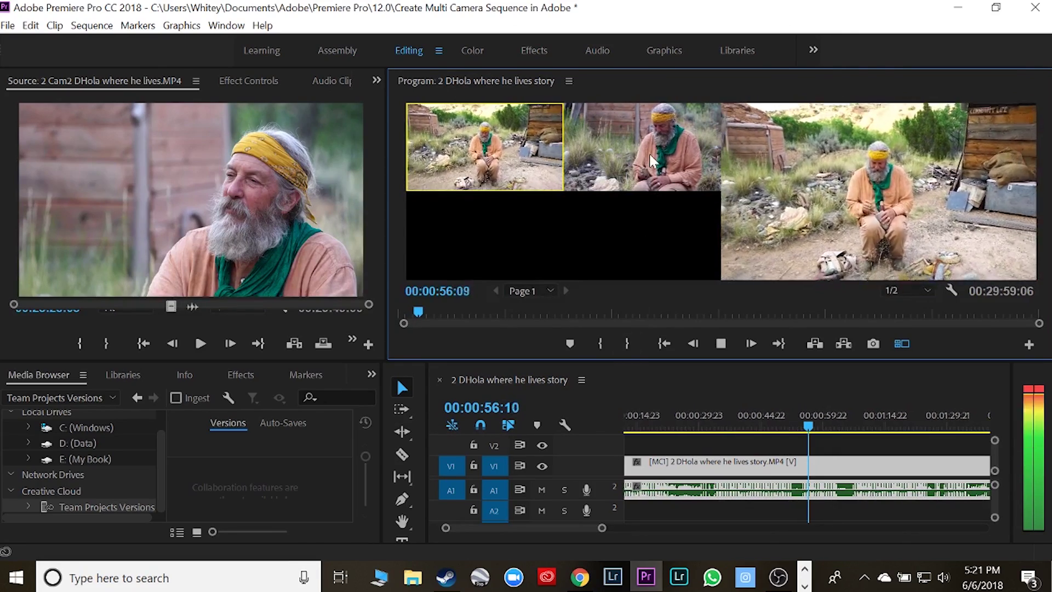
# Cut to the close-up camera angle during playback
pyautogui.click(650, 156)
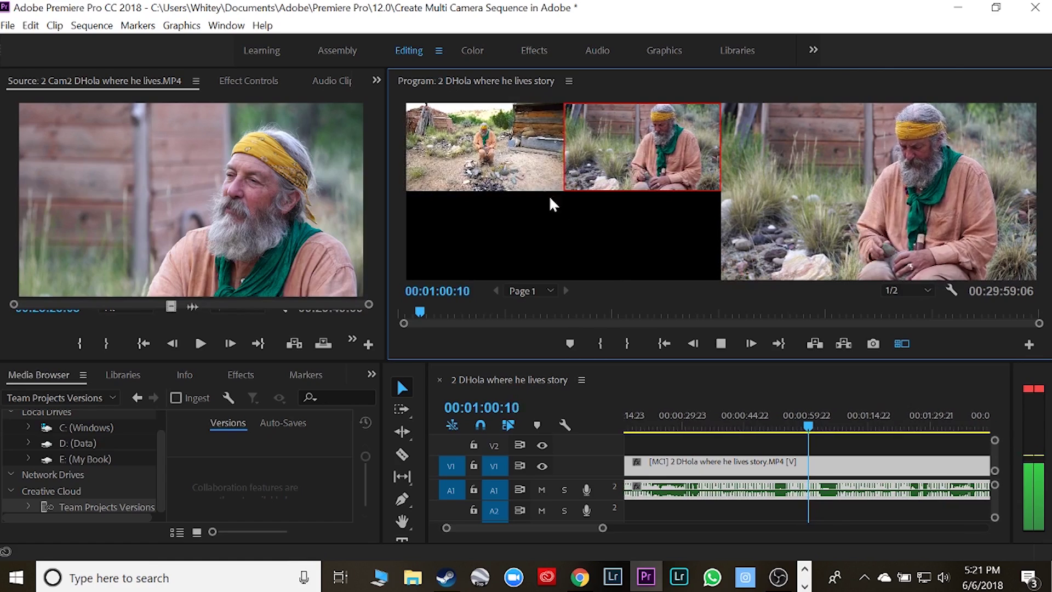
# Alternate cuts between wide and close-up angles, then stop at 00:01:11:00 to commit them
pyautogui.click(508, 143)
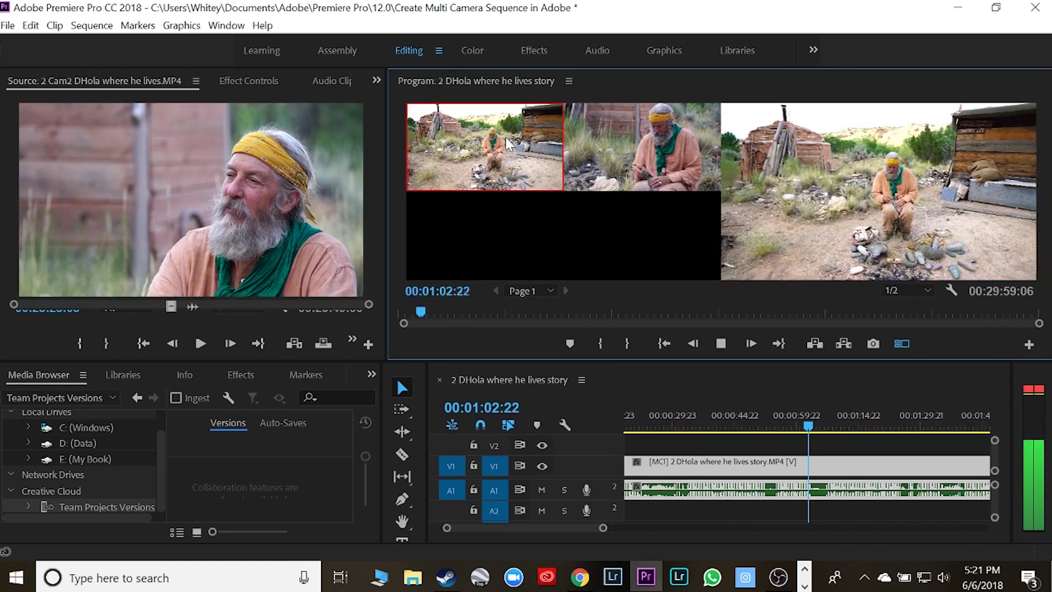
pyautogui.click(709, 164)
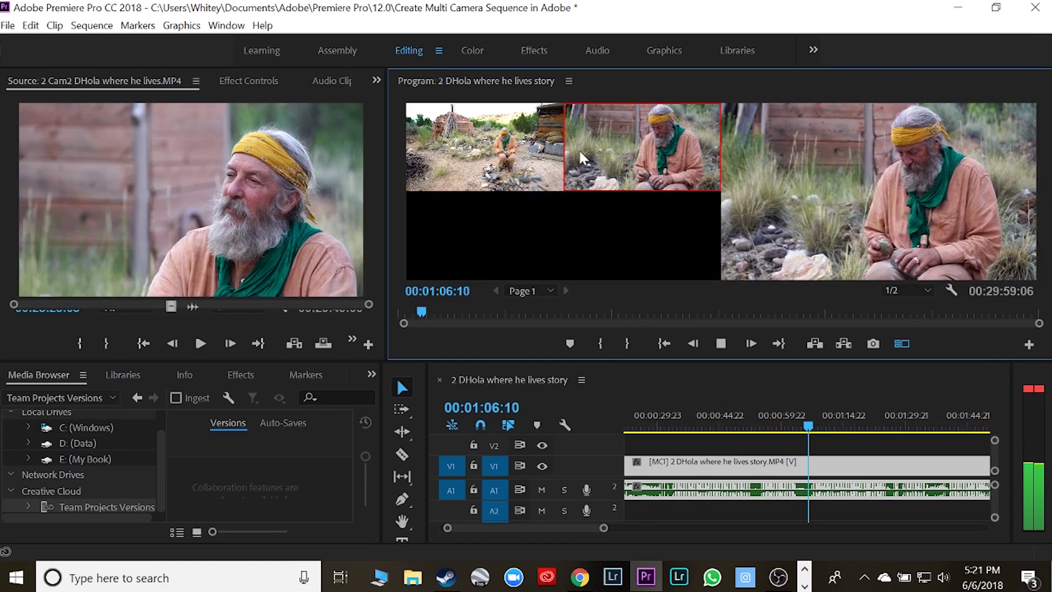
pyautogui.click(492, 160)
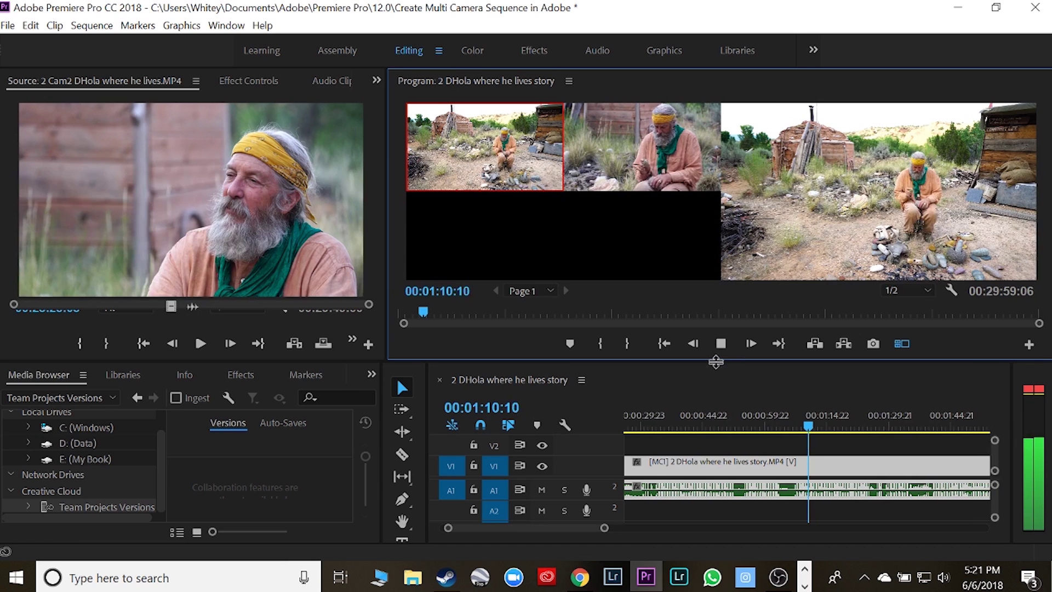
pyautogui.click(721, 343)
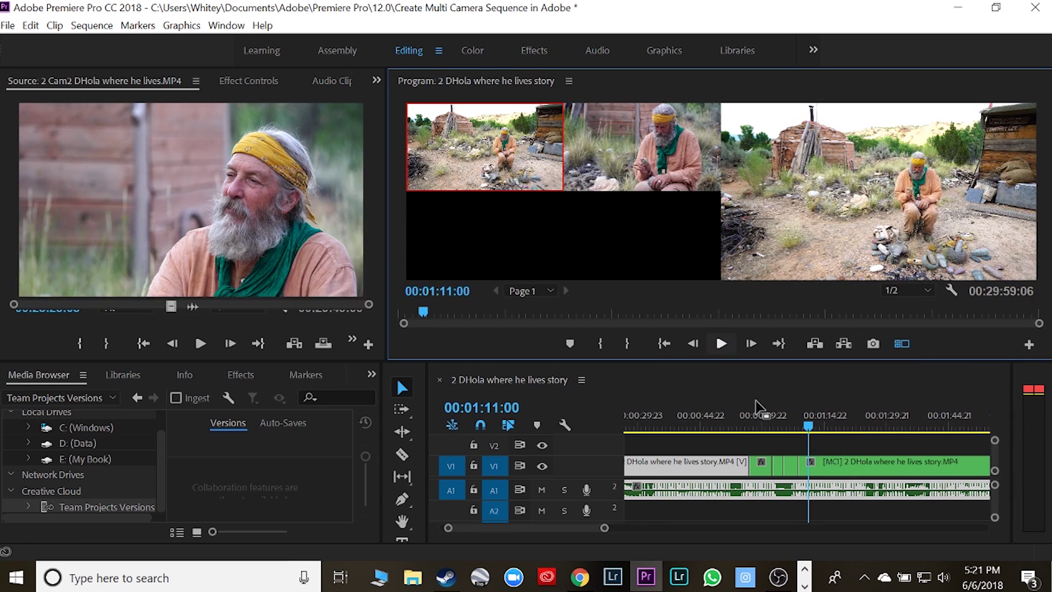
pyautogui.click(778, 441)
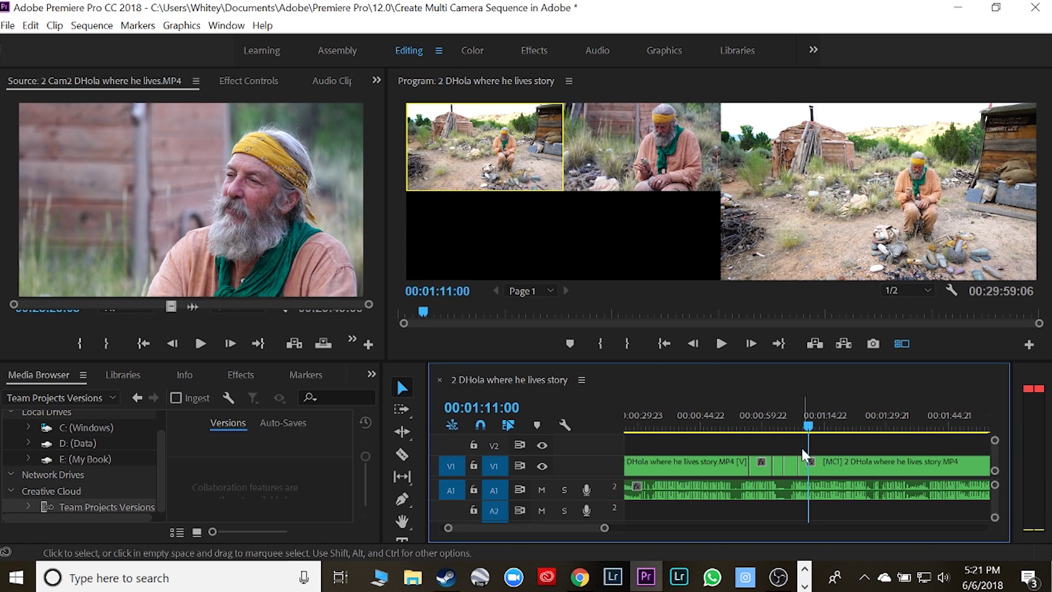
# Play the cuts from 00:00:52:15 in a maximized single-camera Program view, then restore the layout
pyautogui.click(902, 343)
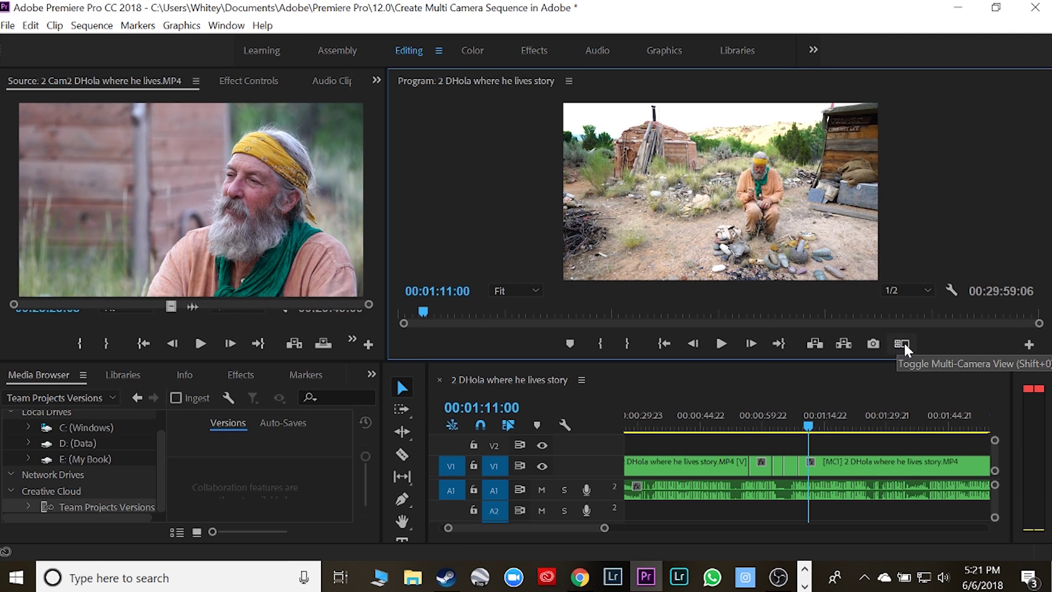
pyautogui.click(732, 420)
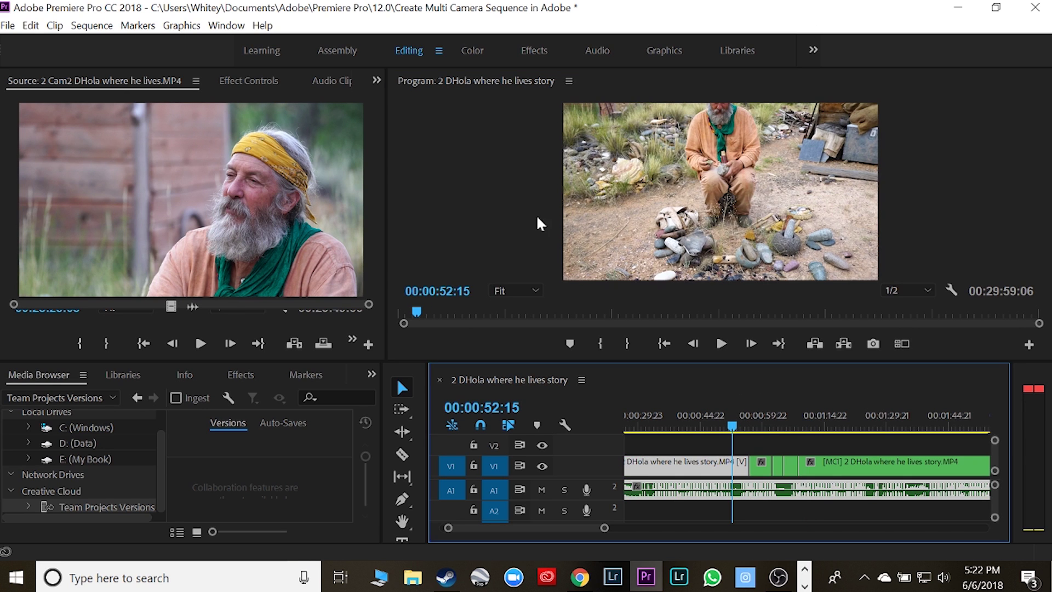
pyautogui.press('`')
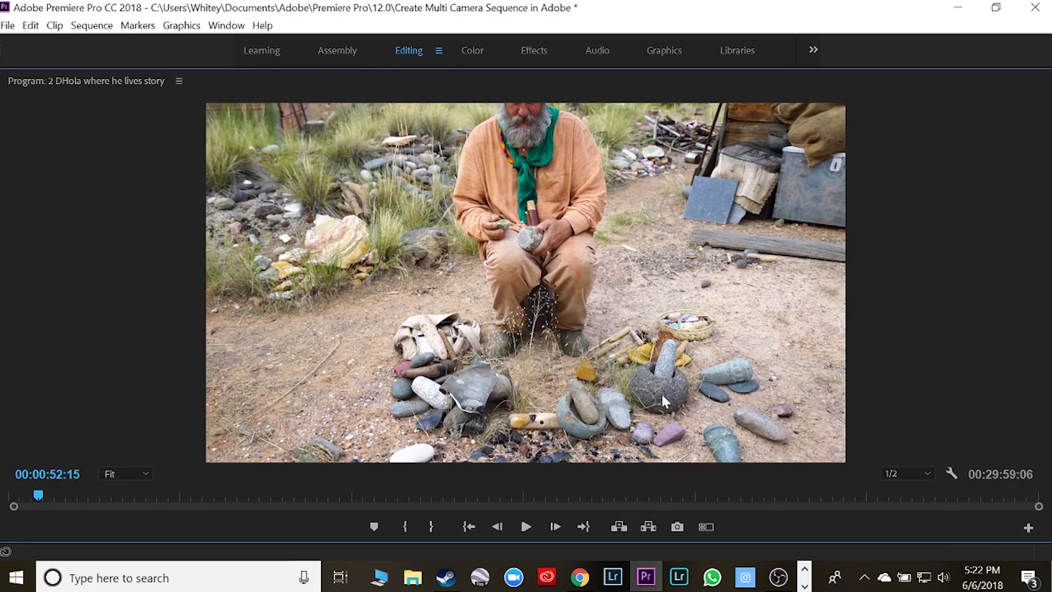
pyautogui.click(526, 525)
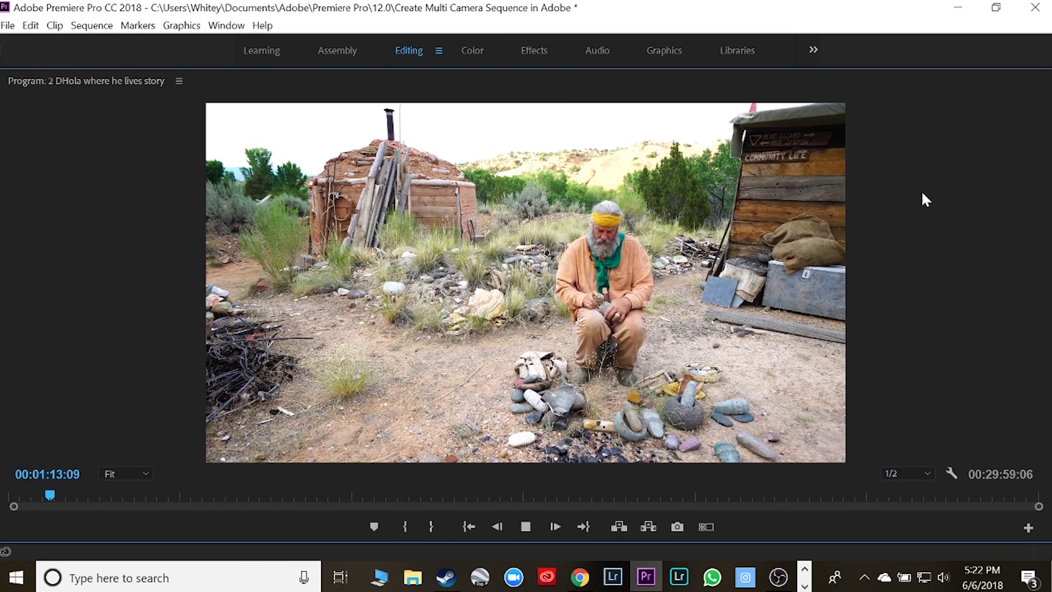
pyautogui.press('`')
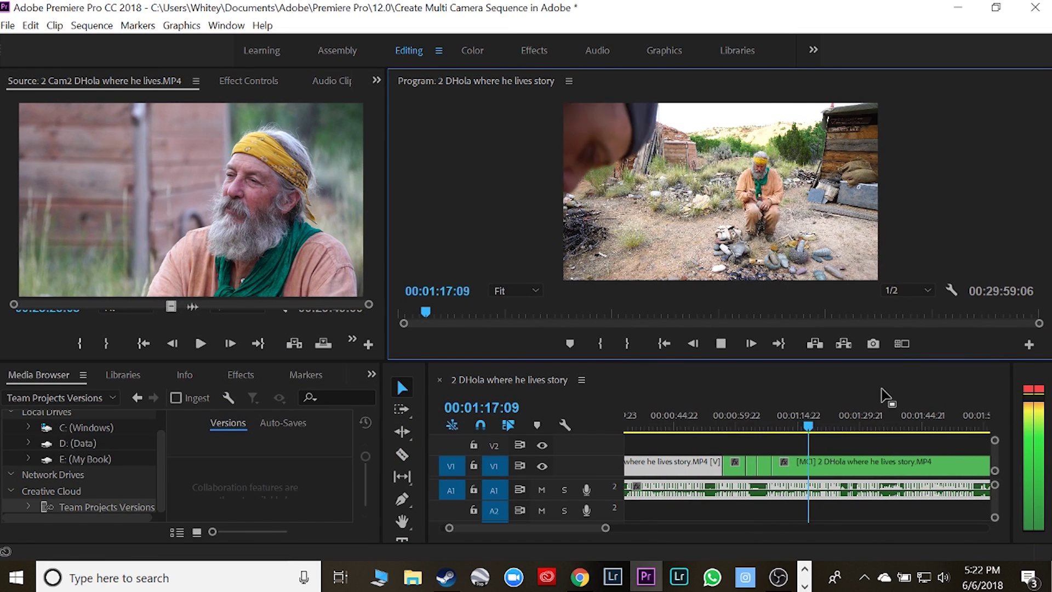
# With Multi-Camera View back on, record a cut to close-up camera 2 and back to wide camera 1, ending at 00:01:25:15
pyautogui.click(902, 344)
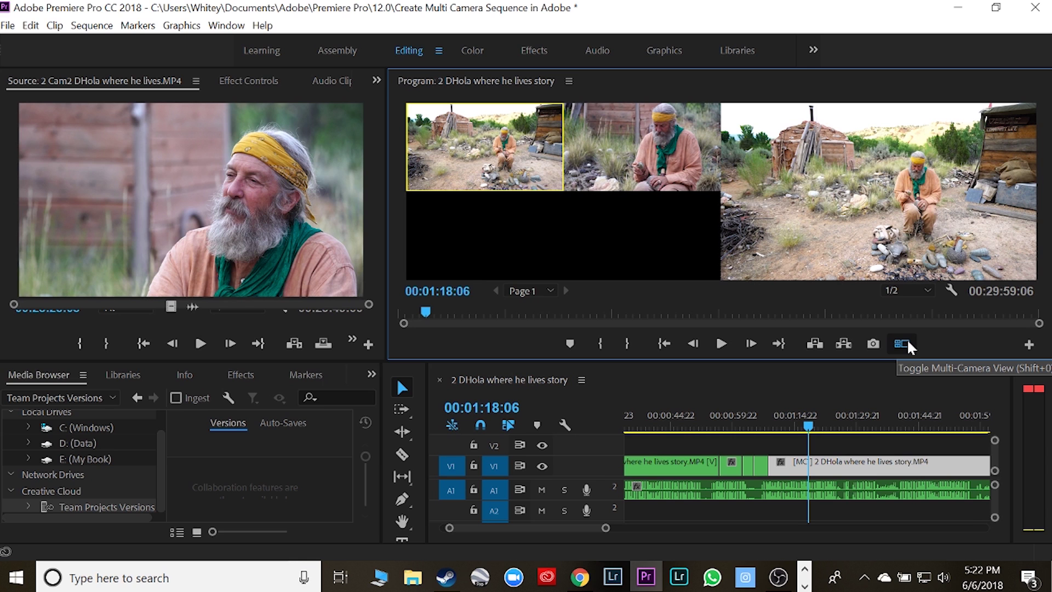
pyautogui.click(721, 344)
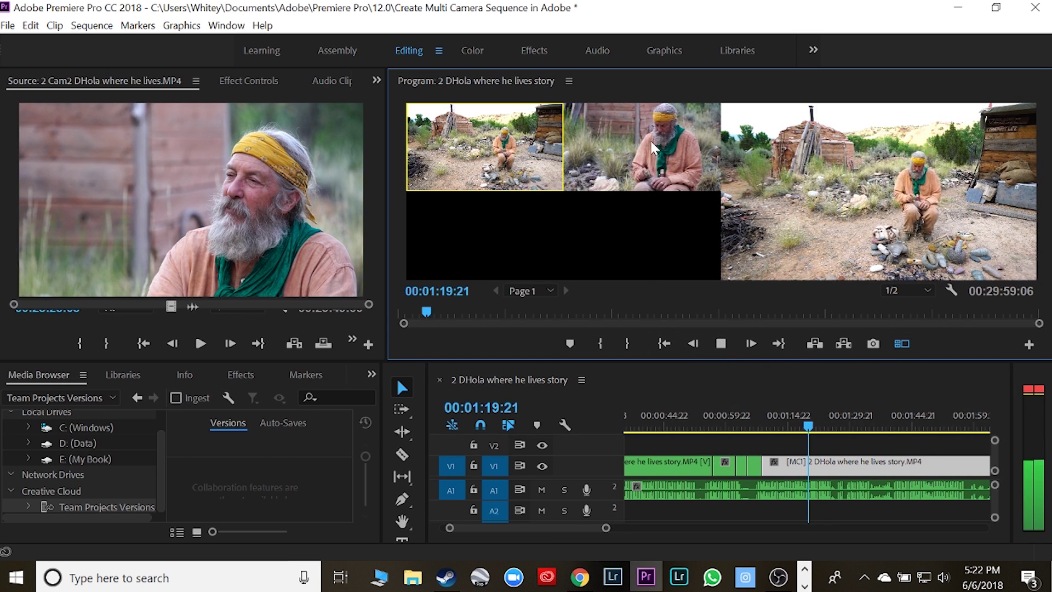
pyautogui.click(655, 176)
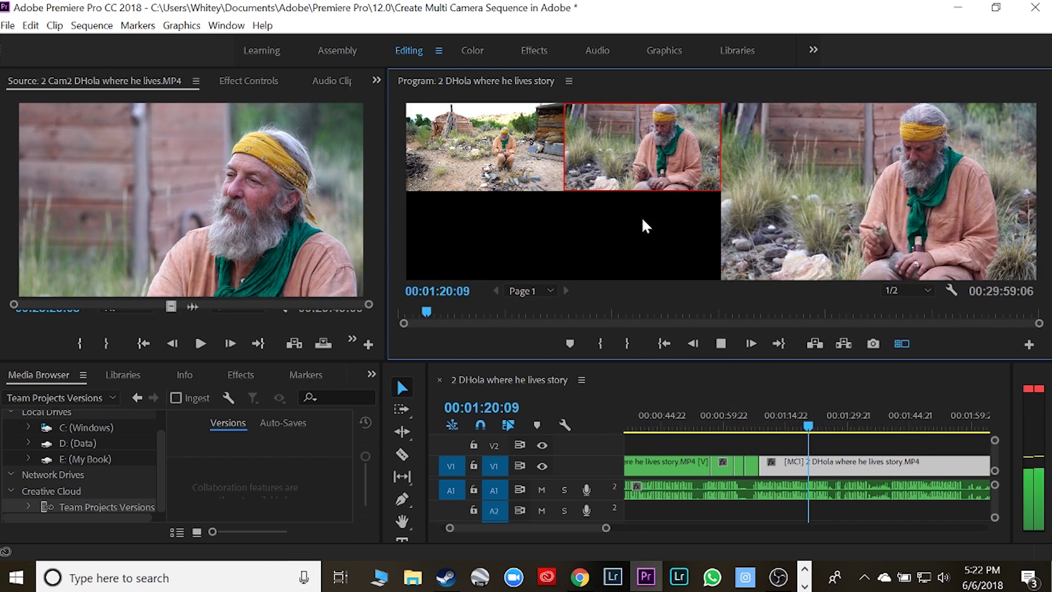
pyautogui.click(528, 152)
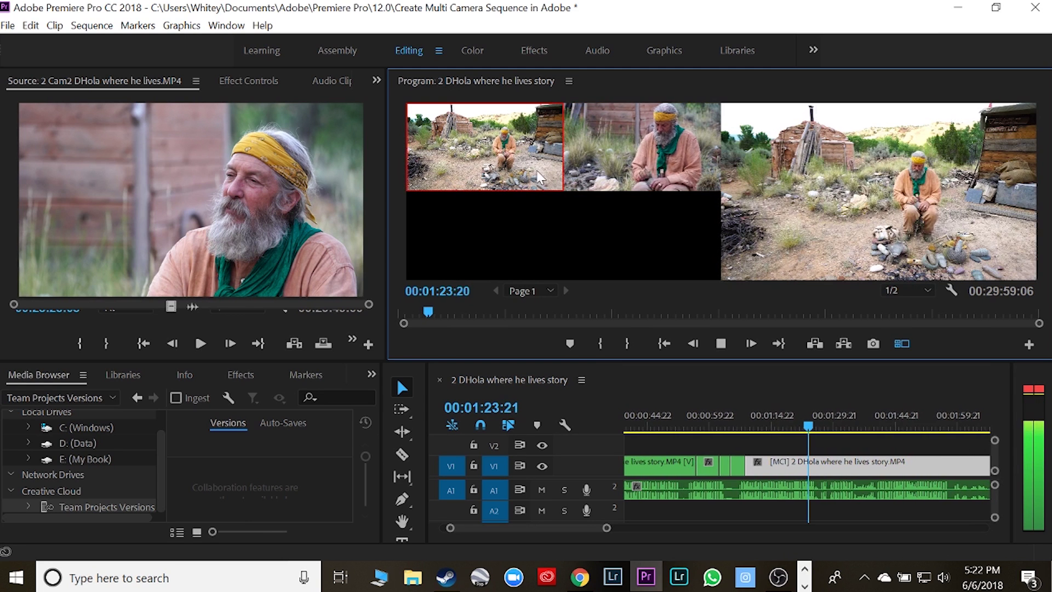
pyautogui.click(721, 344)
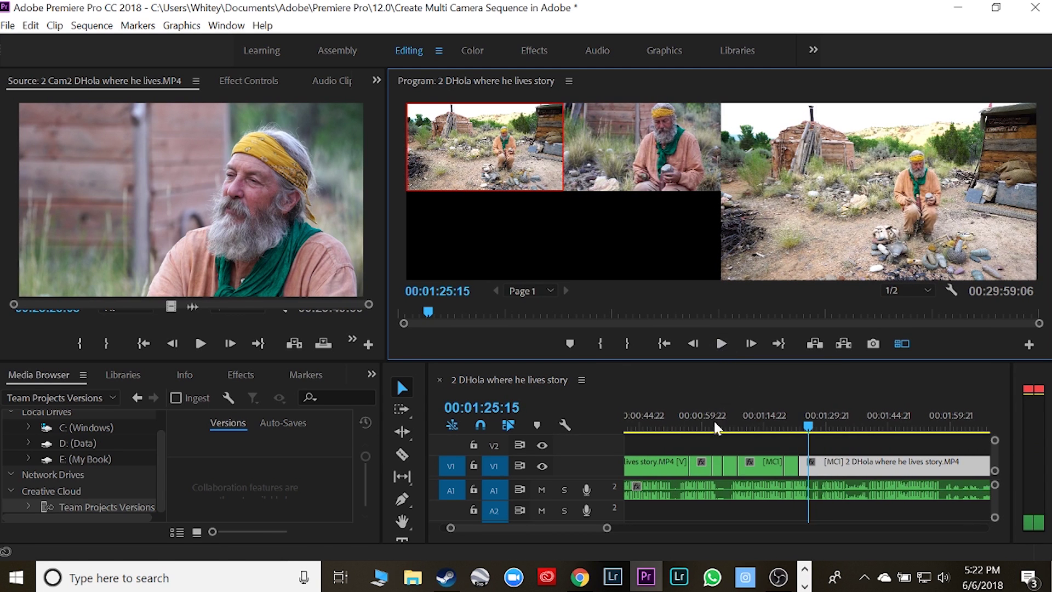
# Trim the V1 edit point near 1:25 slightly earlier and play from 00:01:23:01 to check it
pyautogui.click(805, 465)
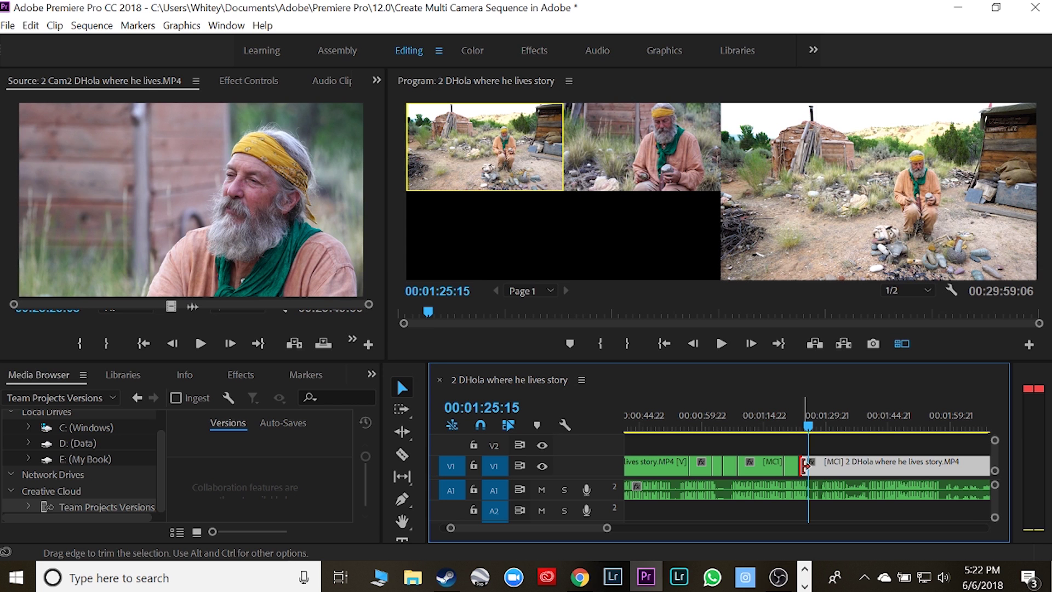
pyautogui.moveTo(806, 466); pyautogui.dragTo(801, 466)
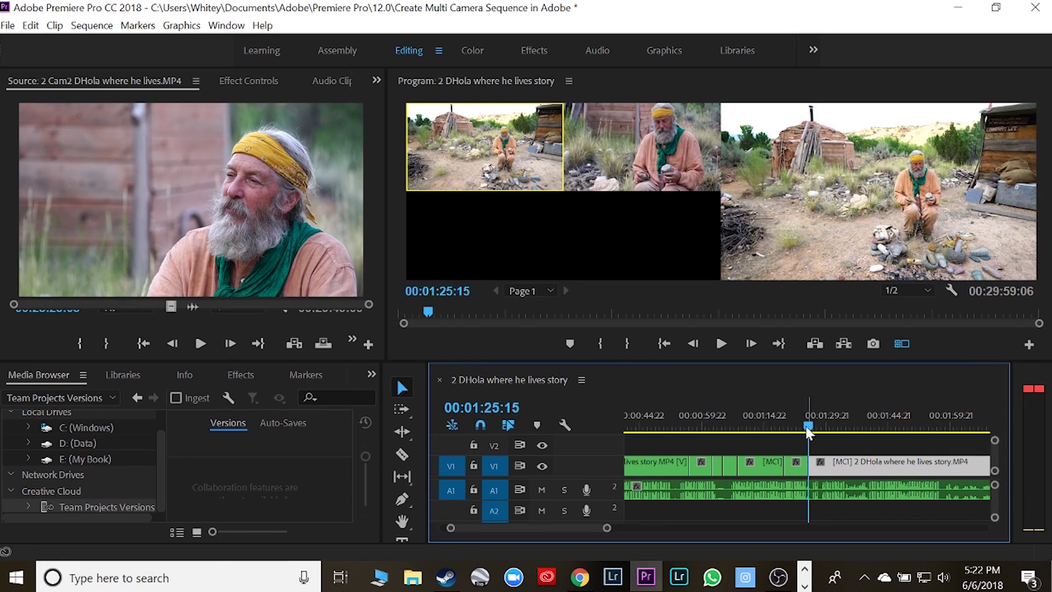
pyautogui.click(798, 419)
pyautogui.click(722, 347)
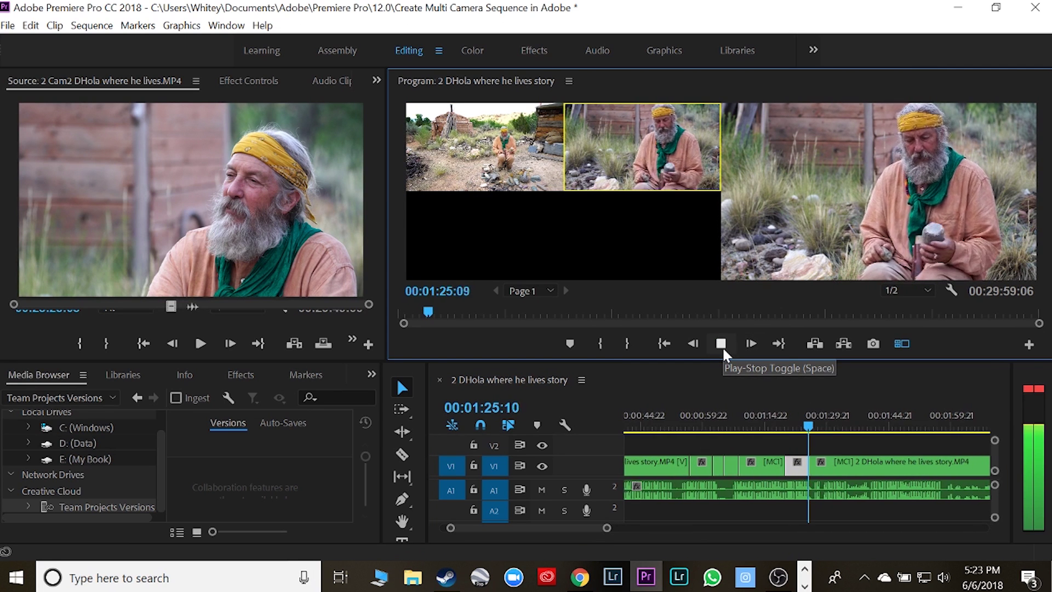
# Set the short segment at 00:01:22:21 to wide camera 1 and review from 00:01:16:21
pyautogui.press('1')
pyautogui.moveTo(809, 426); pyautogui.dragTo(792, 426)
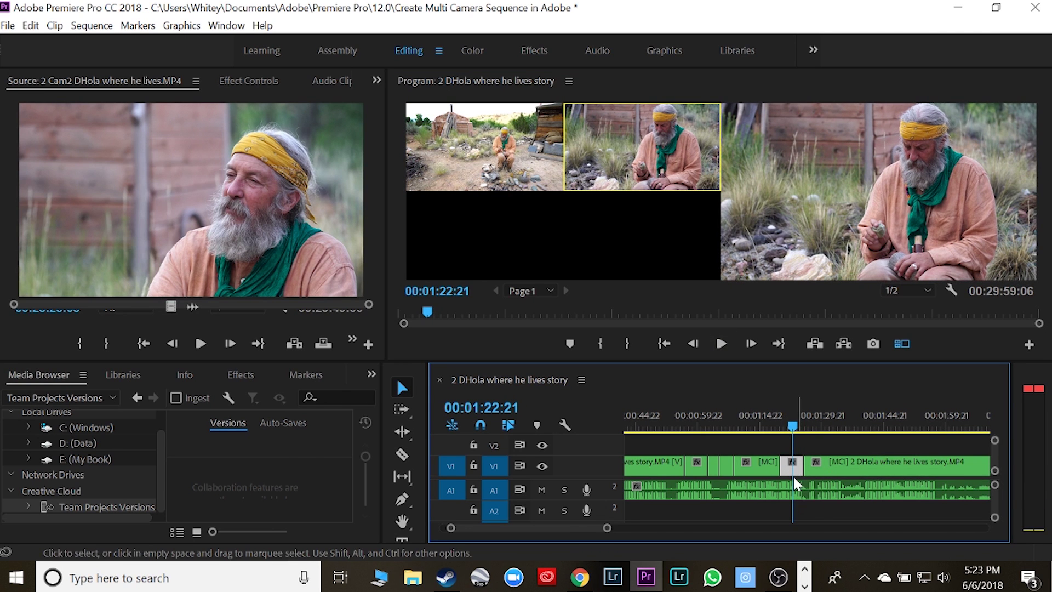
pyautogui.click(507, 161)
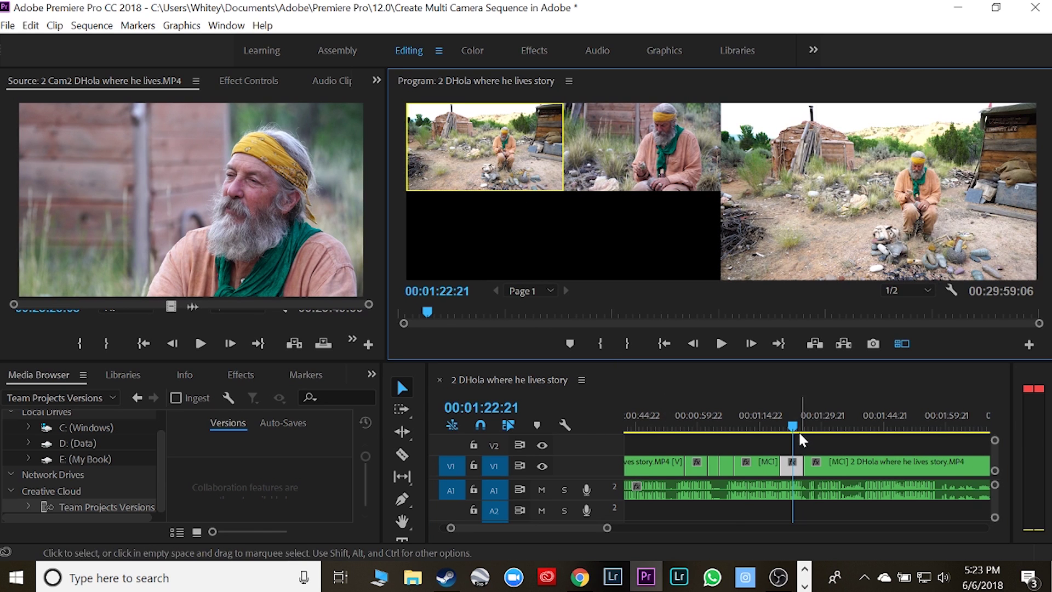
pyautogui.moveTo(793, 426); pyautogui.dragTo(770, 429)
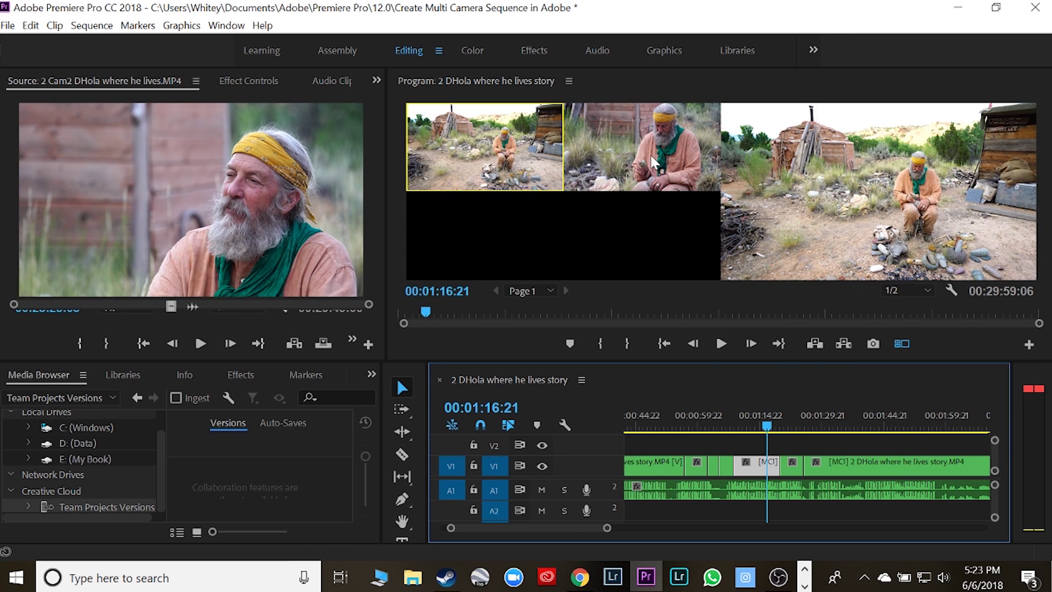
pyautogui.click(719, 343)
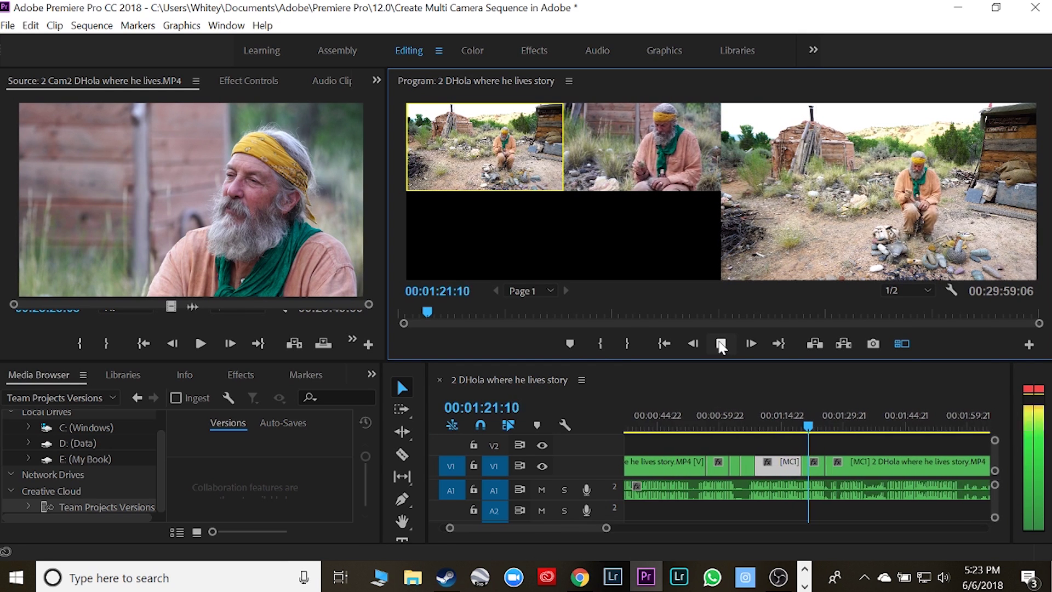
# Switch the segment at 00:01:15:01 to camera 2 close-up, then add a Cam2 cut near 00:01:29
pyautogui.click(721, 344)
pyautogui.moveTo(809, 427); pyautogui.dragTo(778, 426)
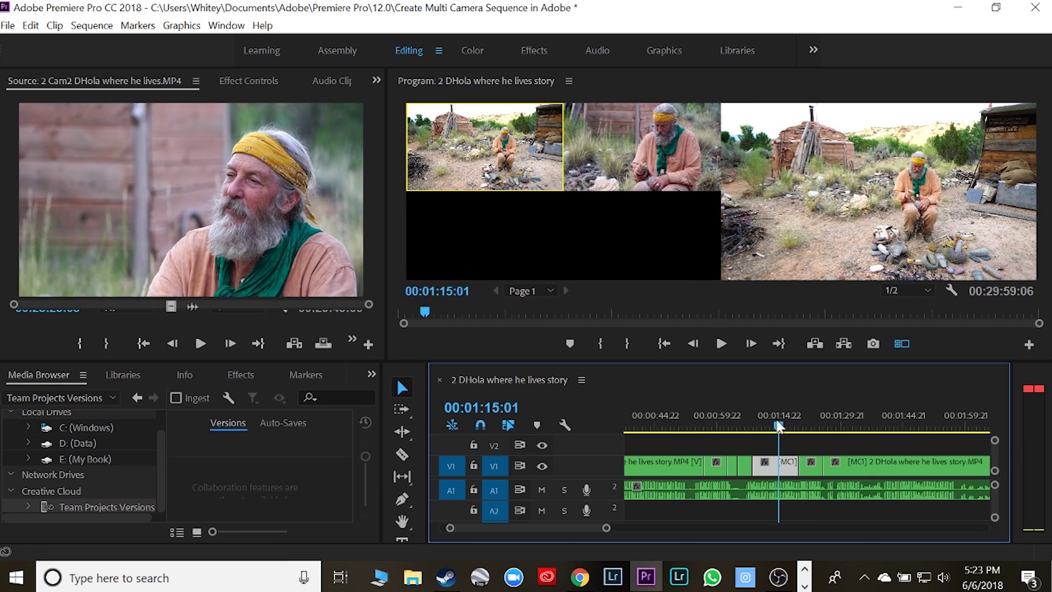
pyautogui.click(642, 131)
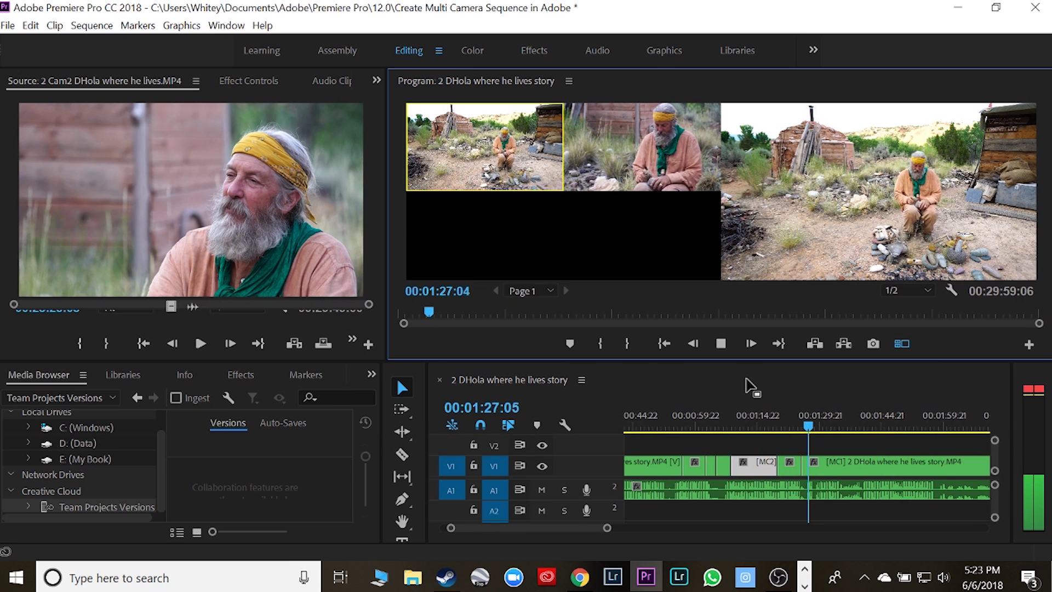
pyautogui.click(666, 137)
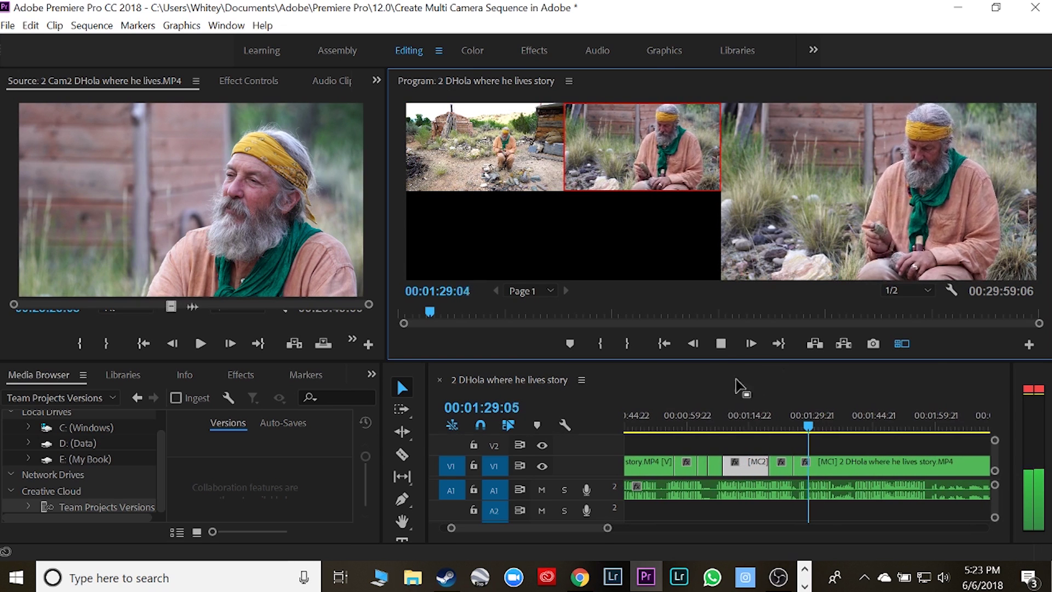
pyautogui.click(721, 346)
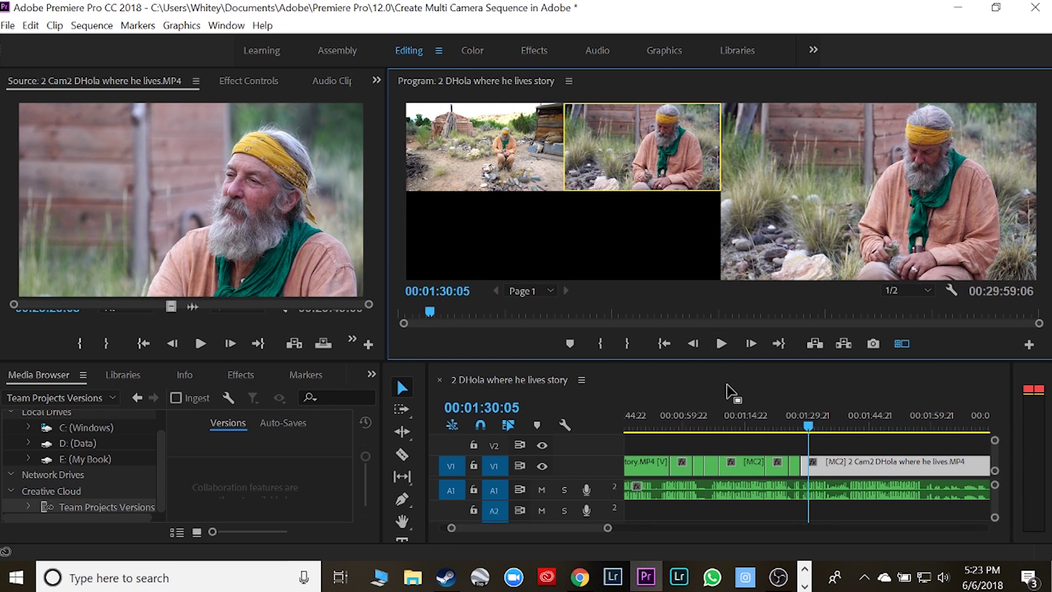